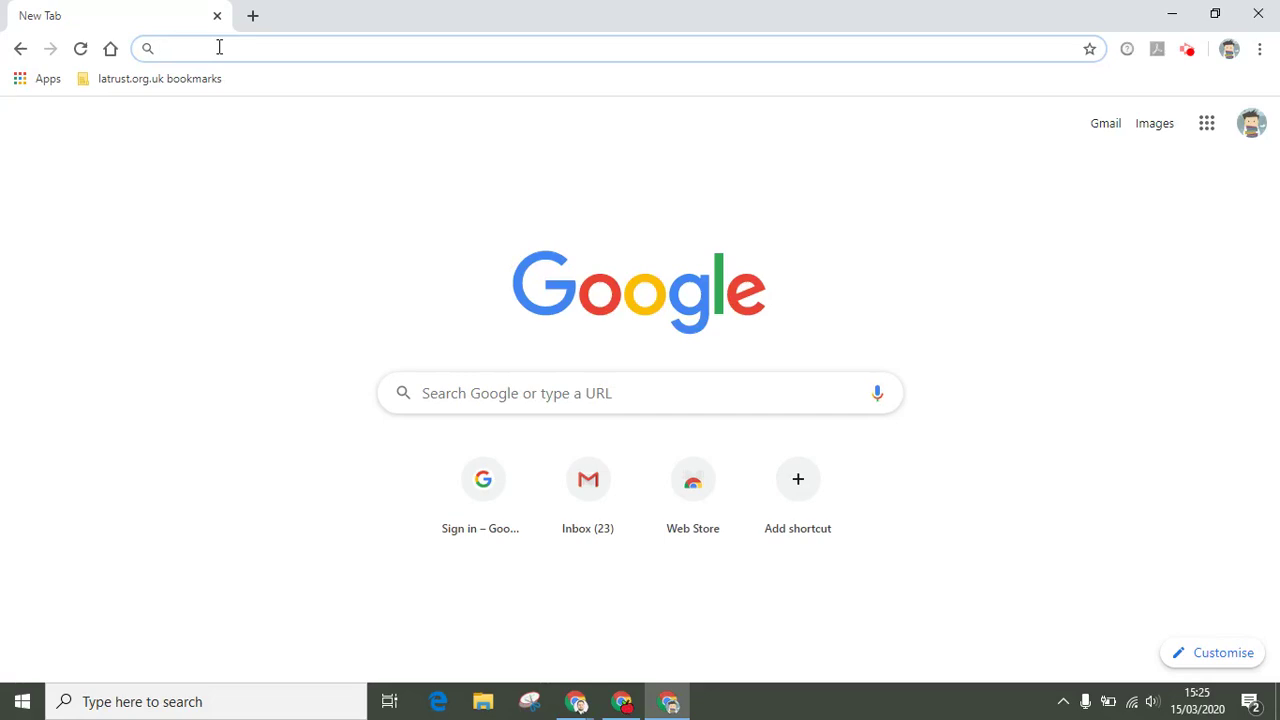
- Load classroom.google.com in Chrome to reach the Classroom course list
type("cla")
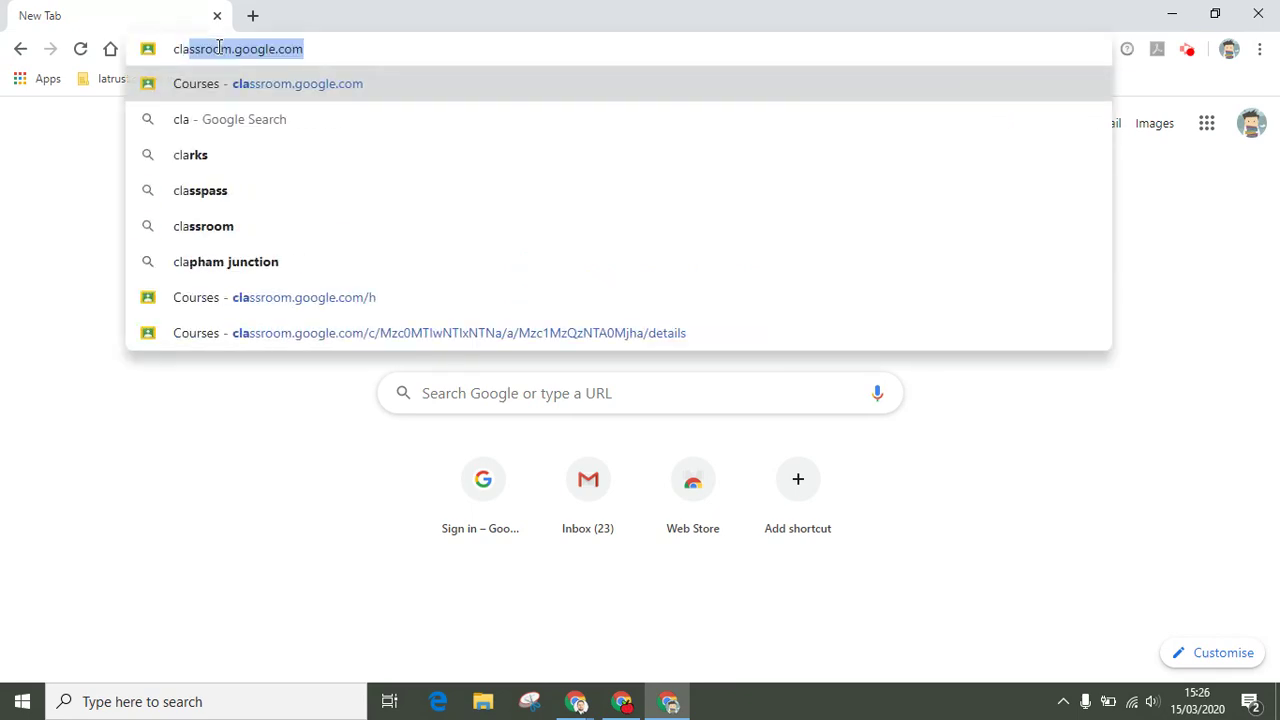
type("ssroom.google")
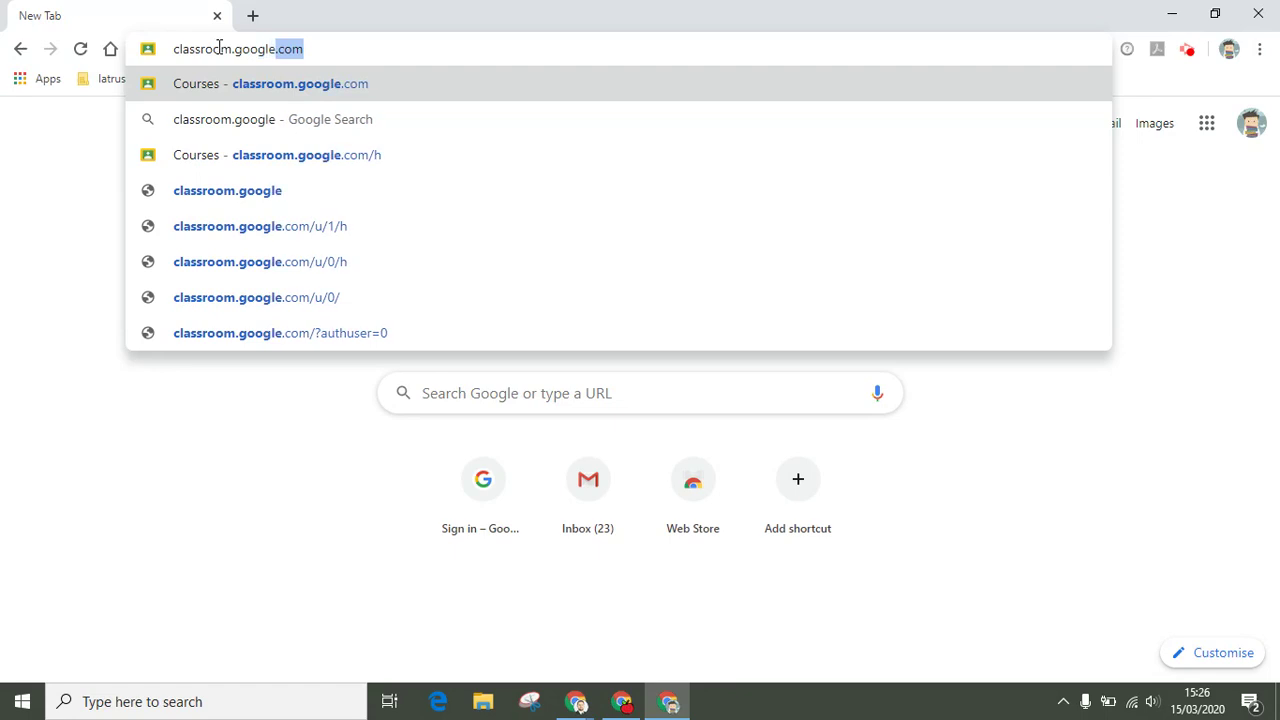
type(".com")
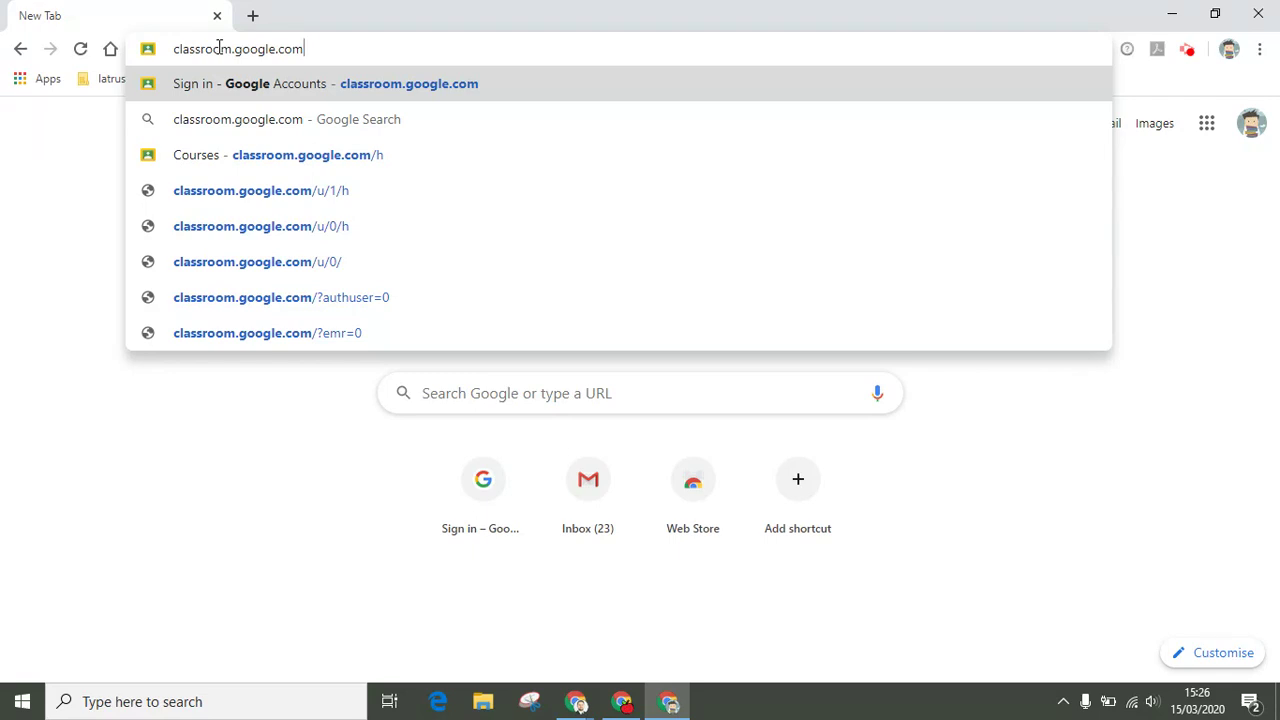
key("Return")
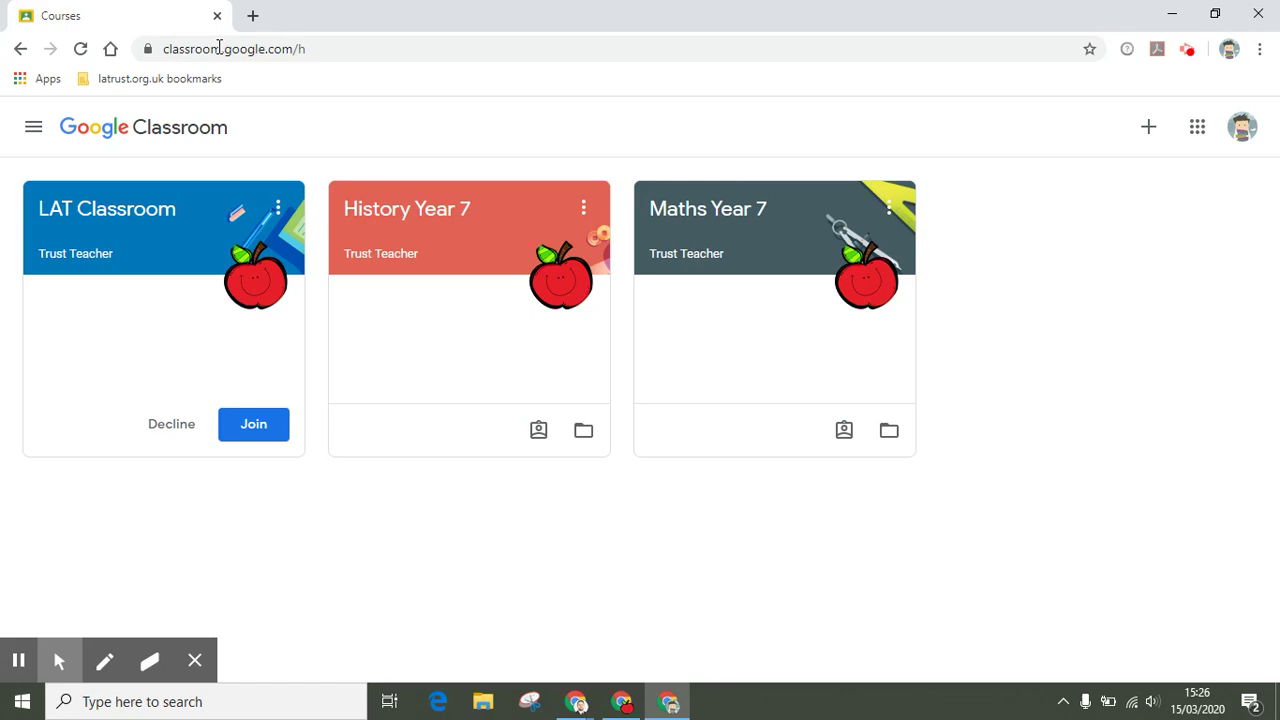
left_click(1149, 131)
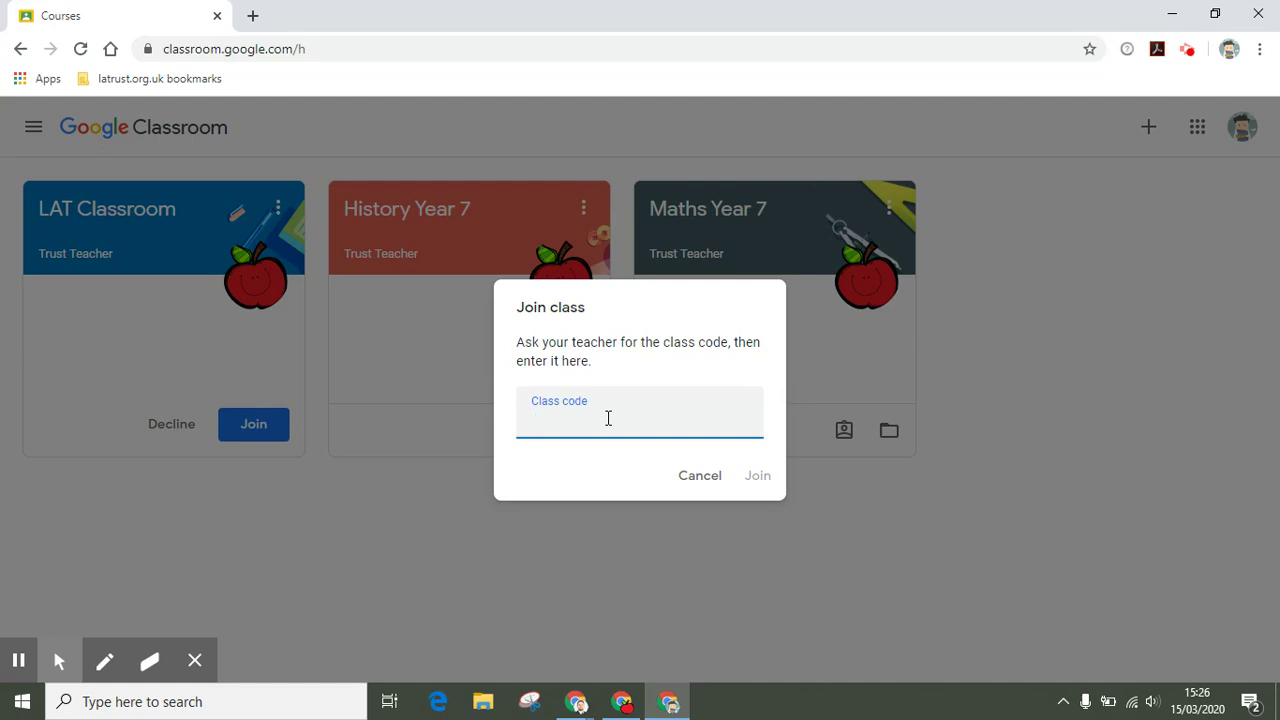
left_click(700, 478)
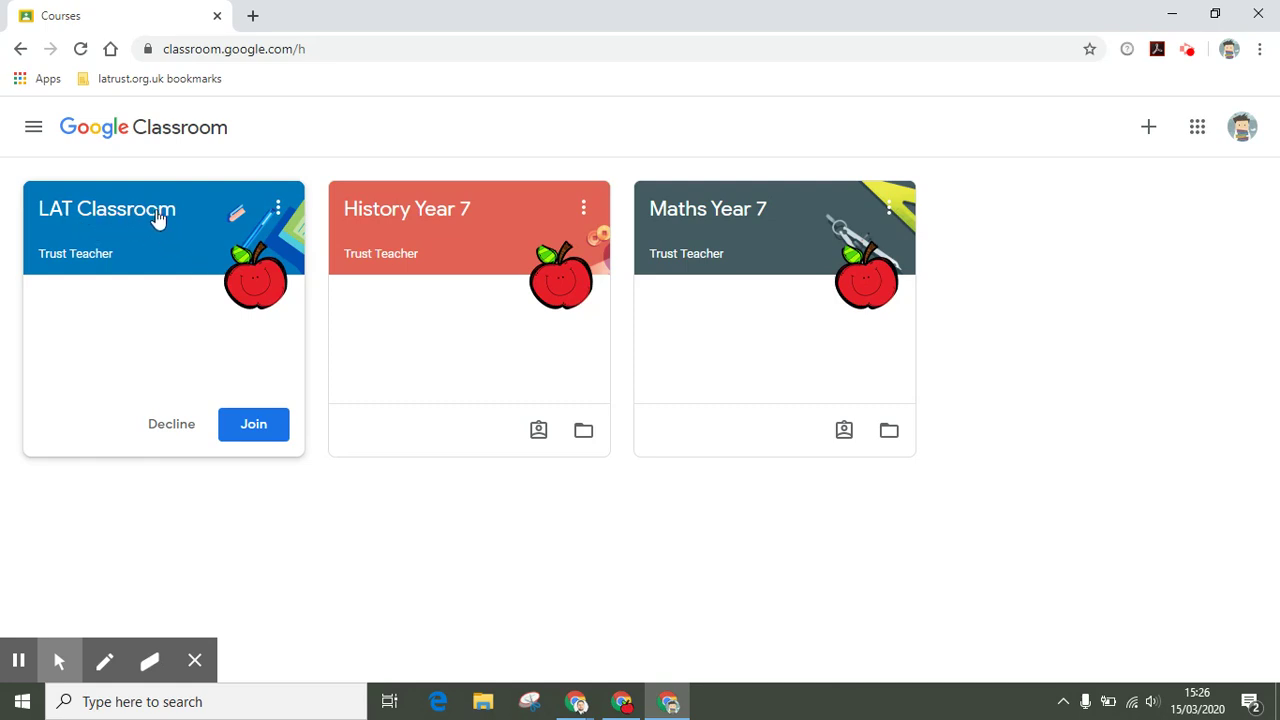
left_click(251, 424)
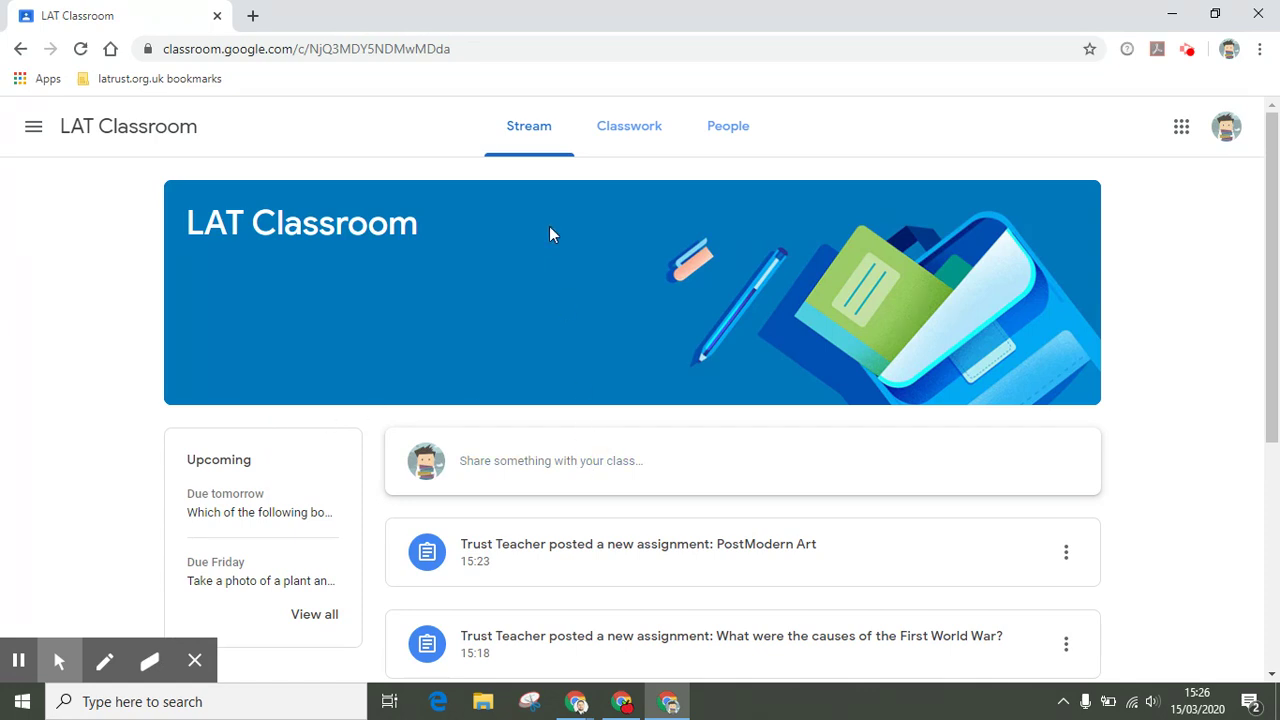
- Post the class comment 'I'm feeling great today' on the teacher's welcome post
scroll(636, 458, "down", 2)
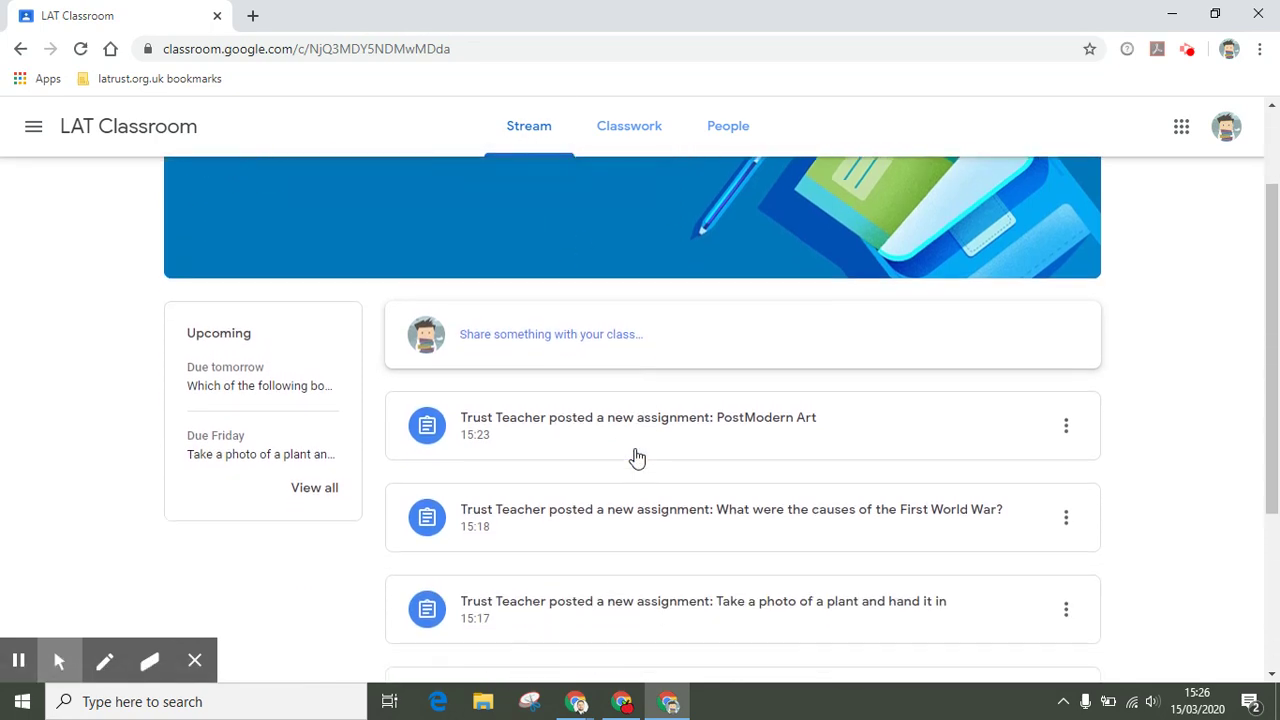
scroll(636, 458, "down", 2)
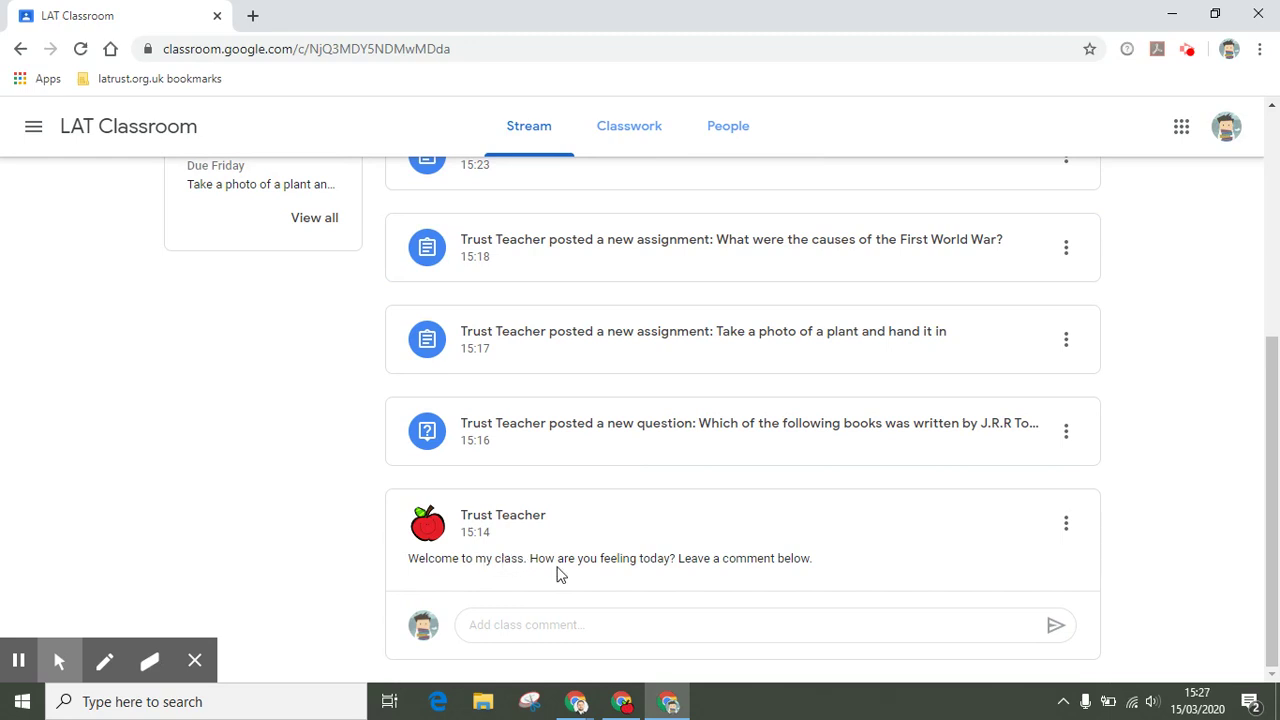
left_click(527, 621)
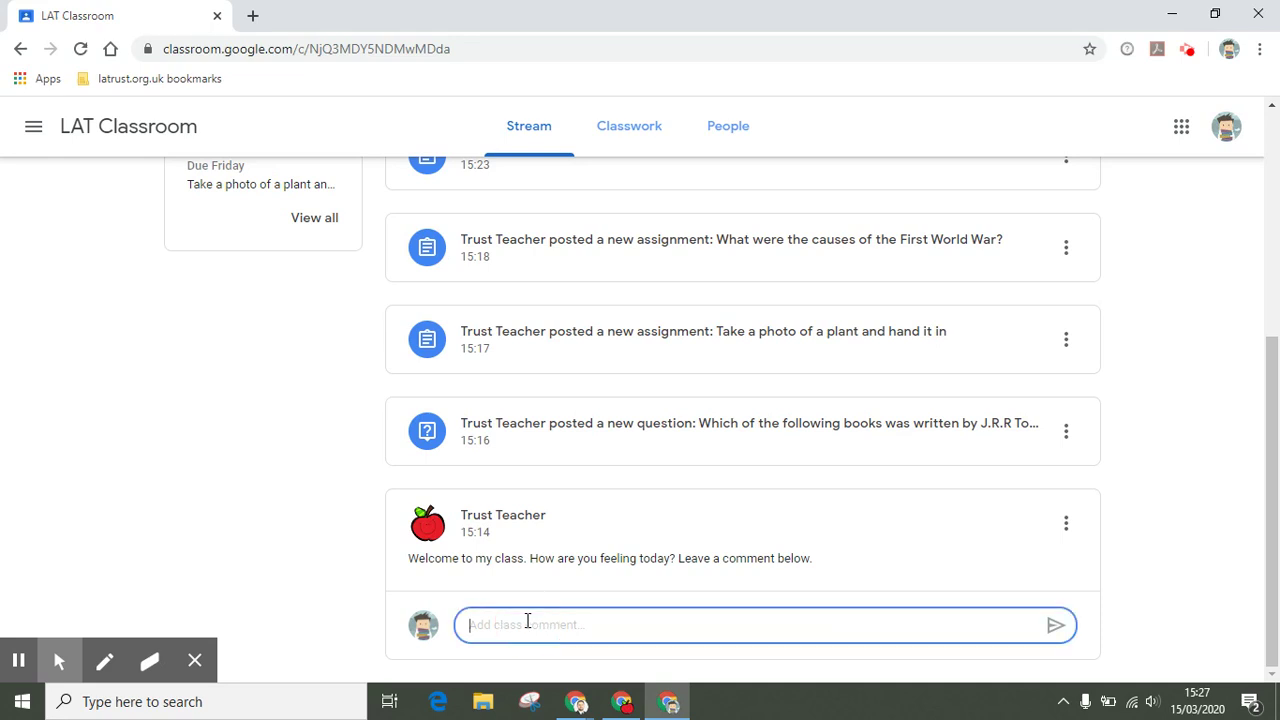
type("I'm feeling great today")
left_click(1056, 626)
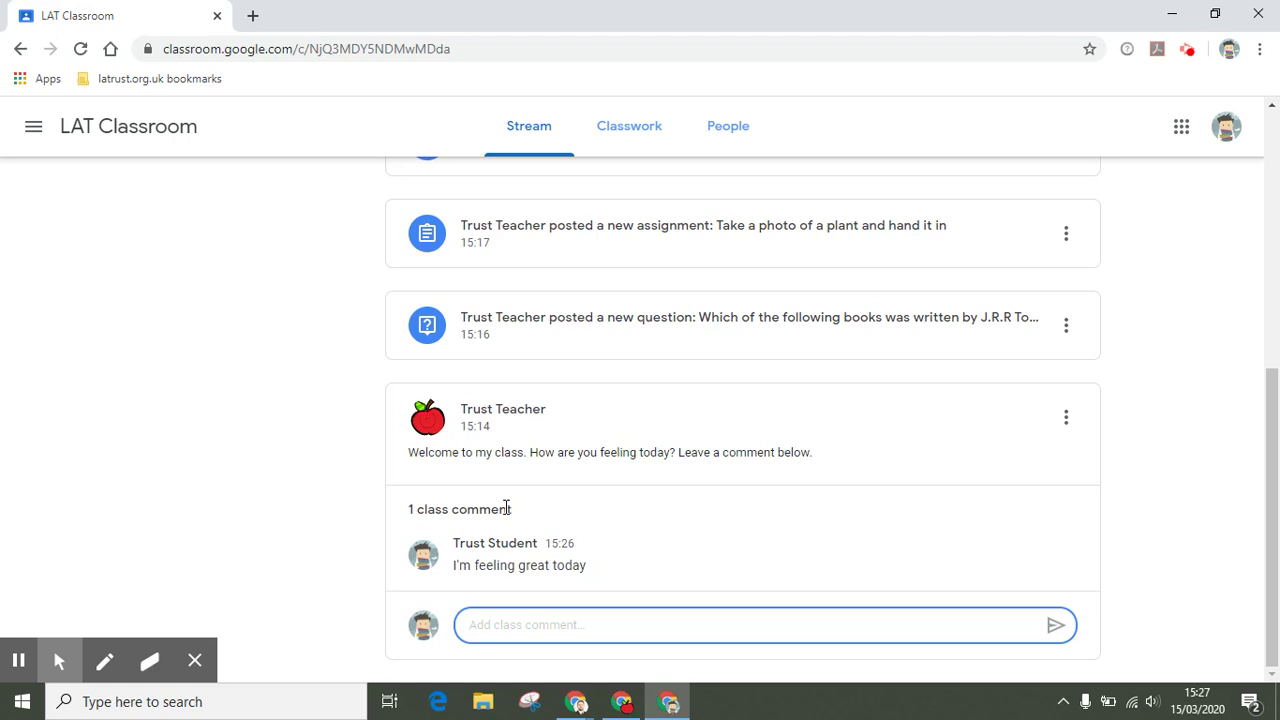
scroll(506, 507, "up", 4)
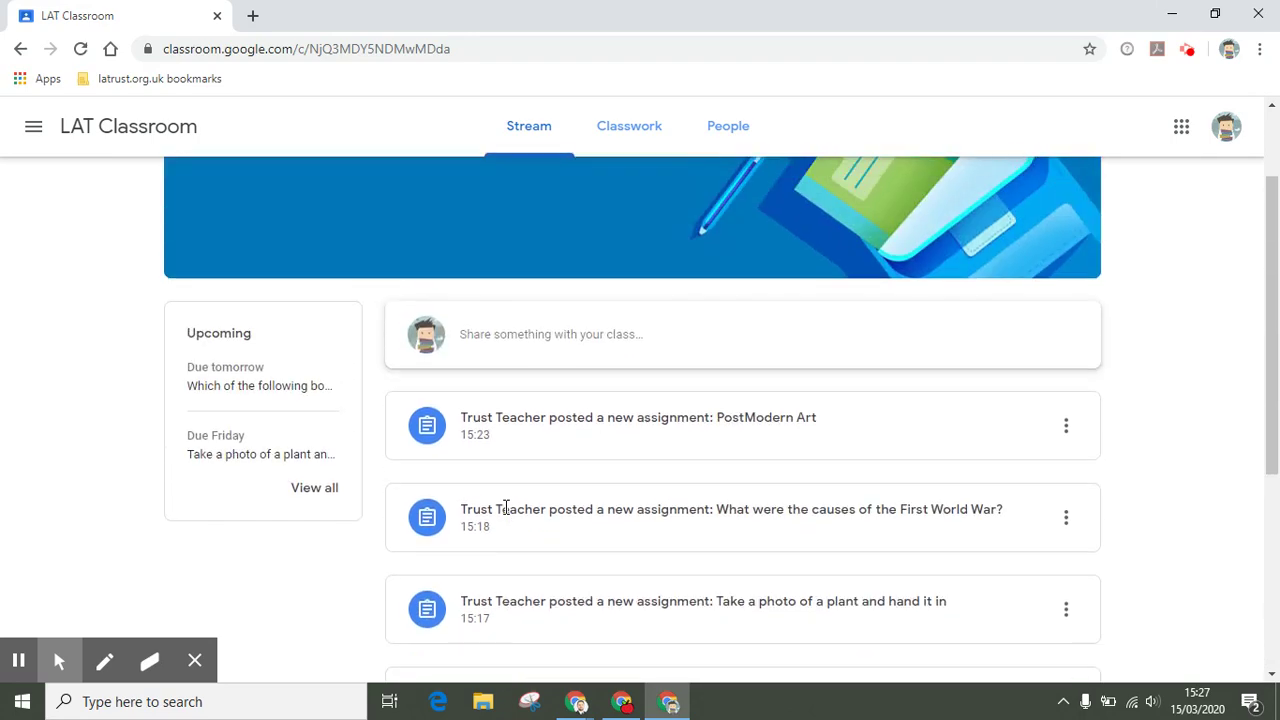
- Go to Classwork and expand the Literature question with its three book options
left_click(619, 140)
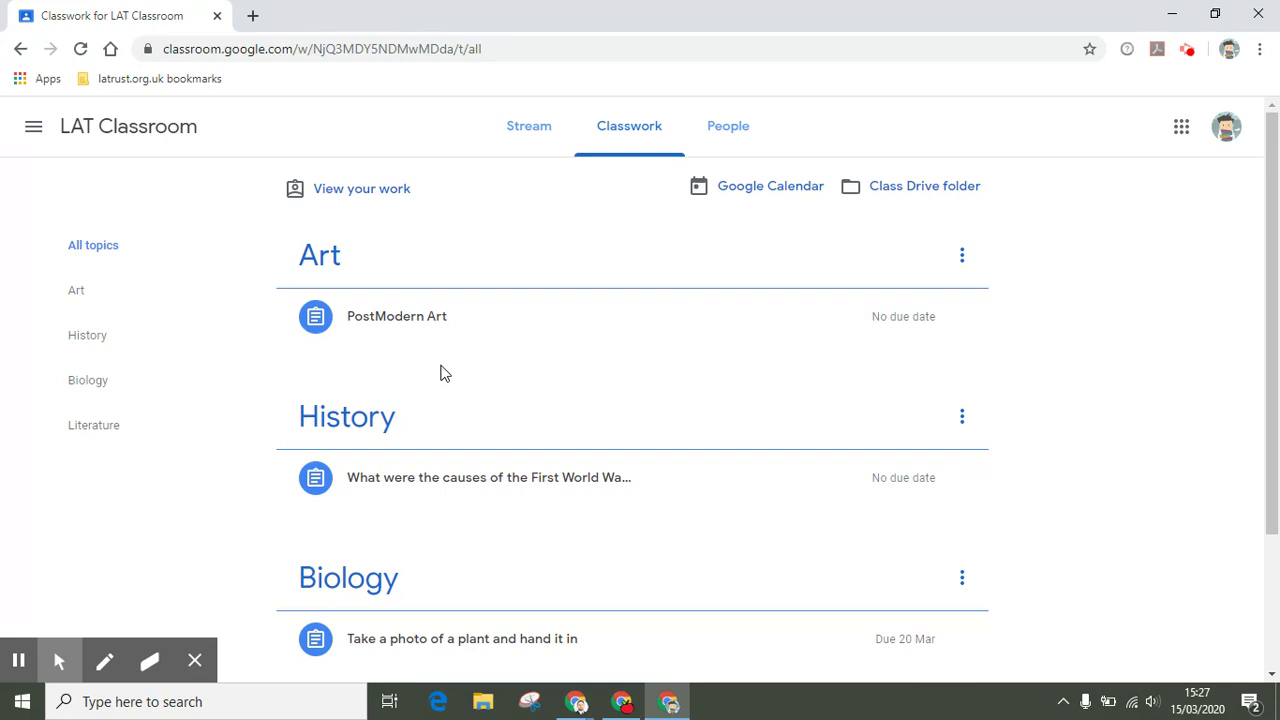
left_click(537, 124)
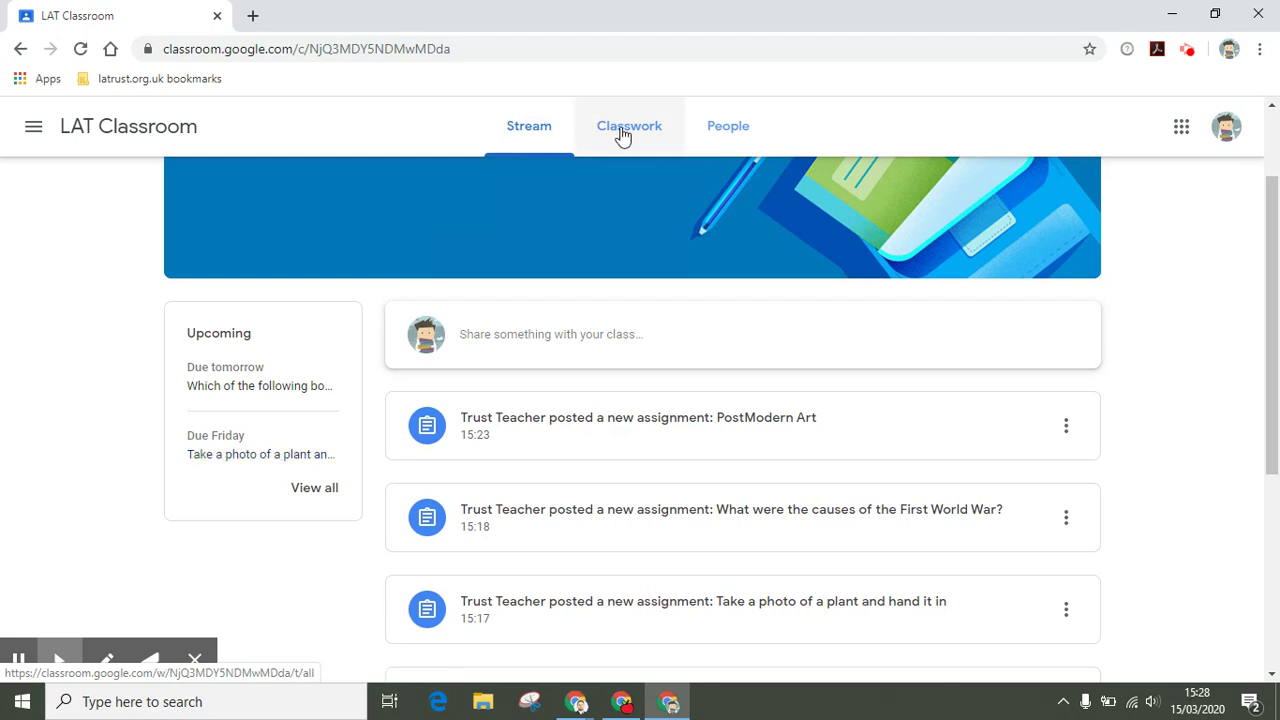
scroll(591, 374, "up", 1)
scroll(591, 374, "down", 3)
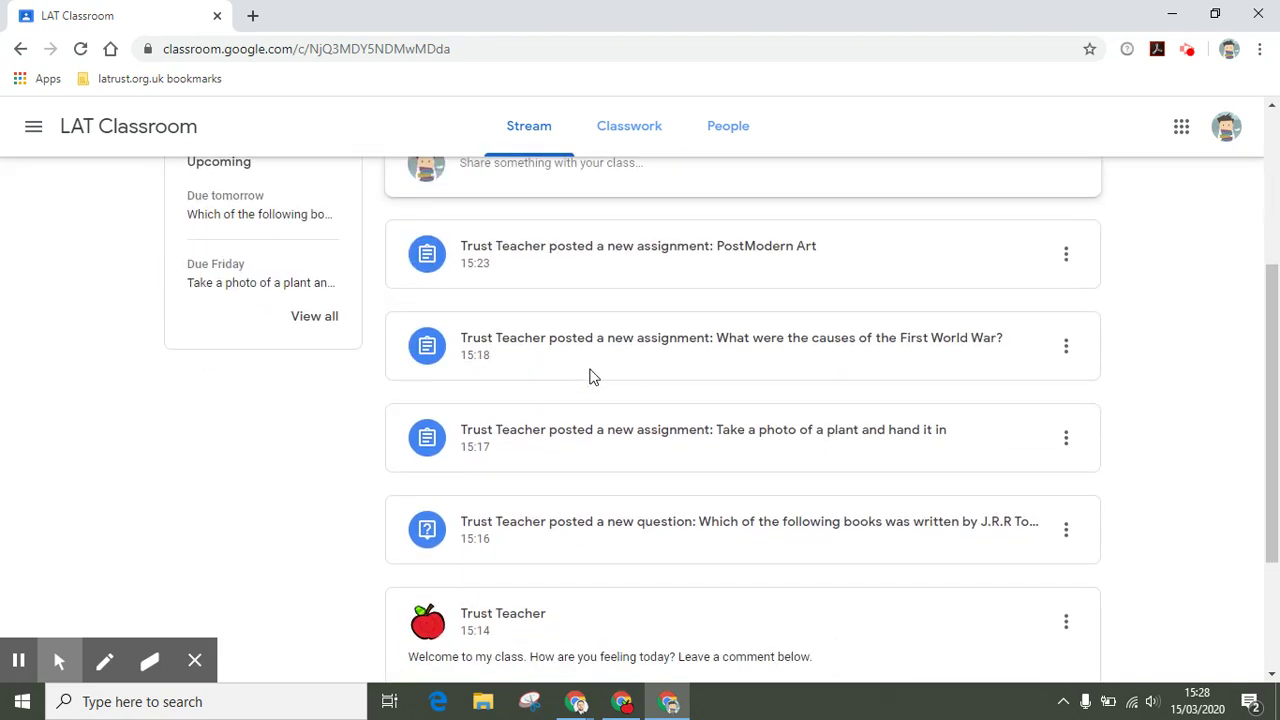
scroll(591, 374, "up", 1)
scroll(591, 377, "up", 2)
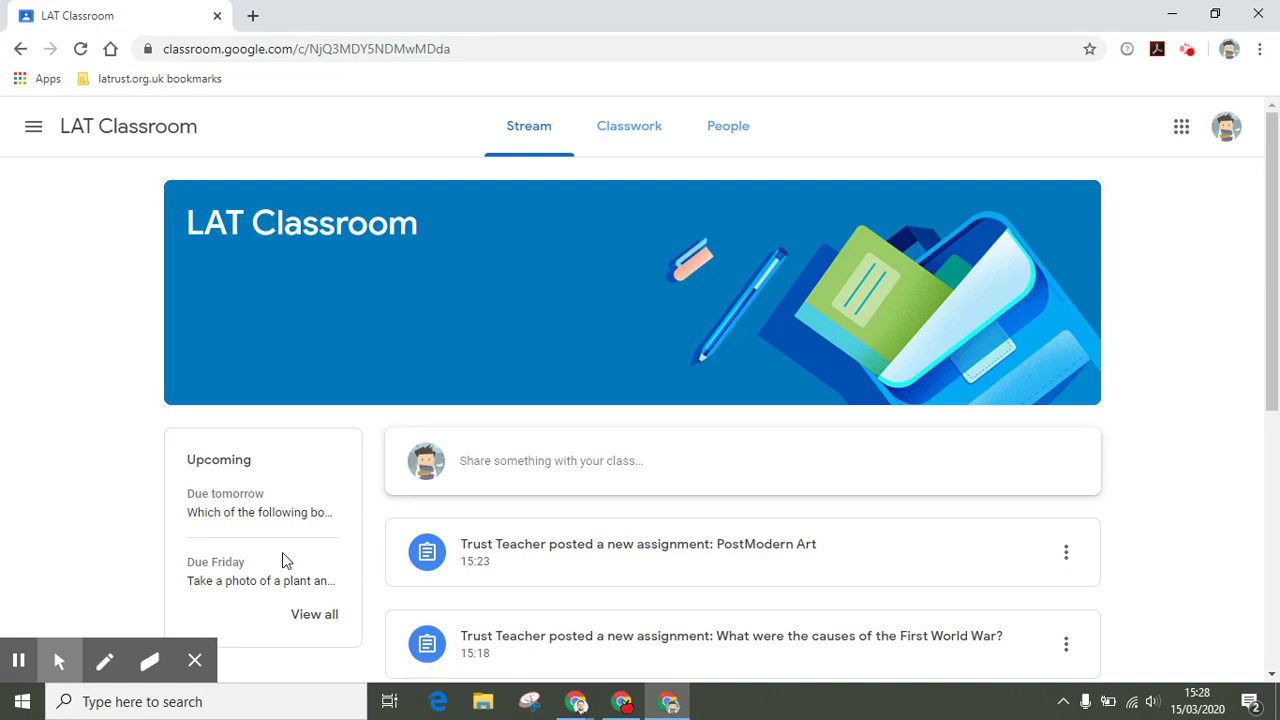
left_click(650, 132)
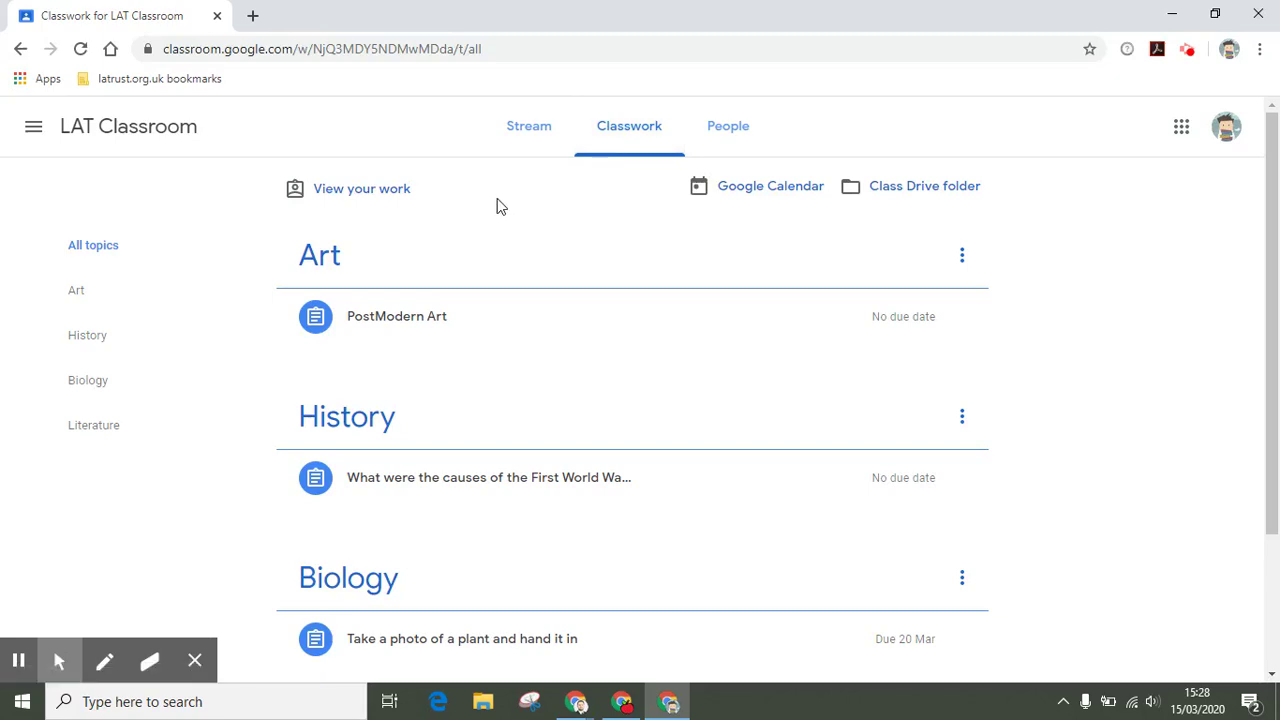
scroll(500, 206, "down", 1)
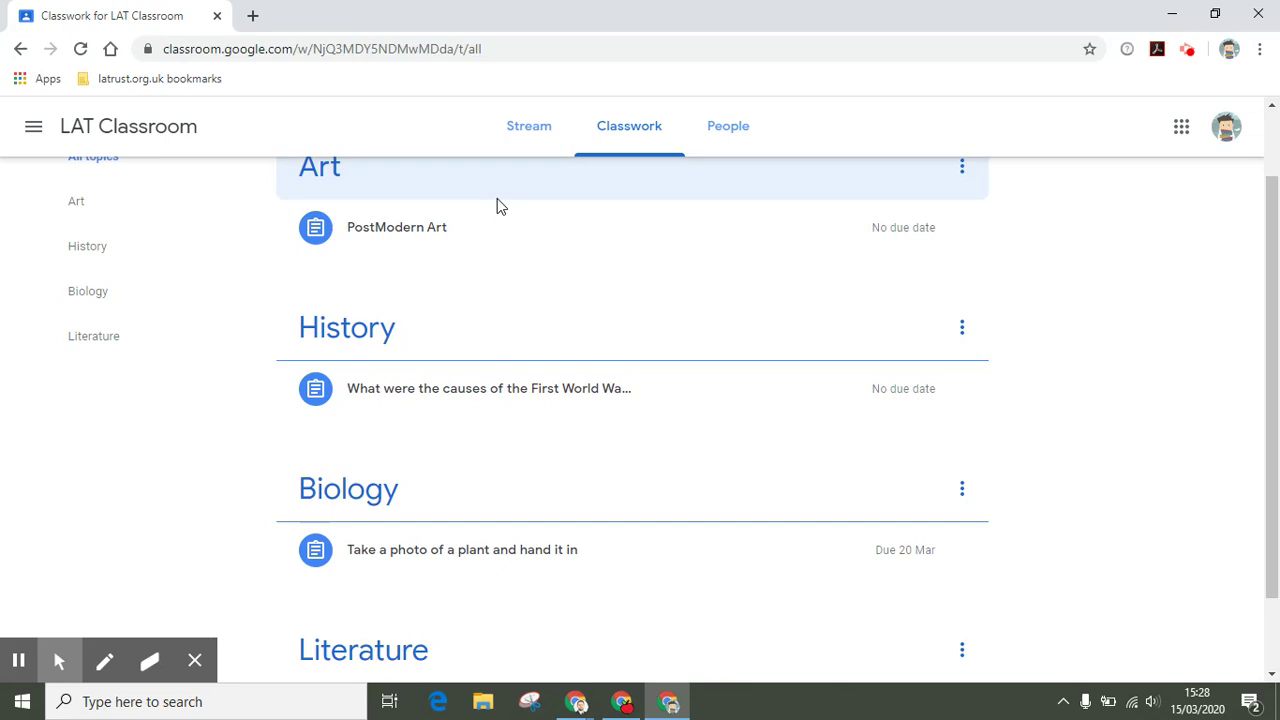
scroll(503, 291, "down", 1)
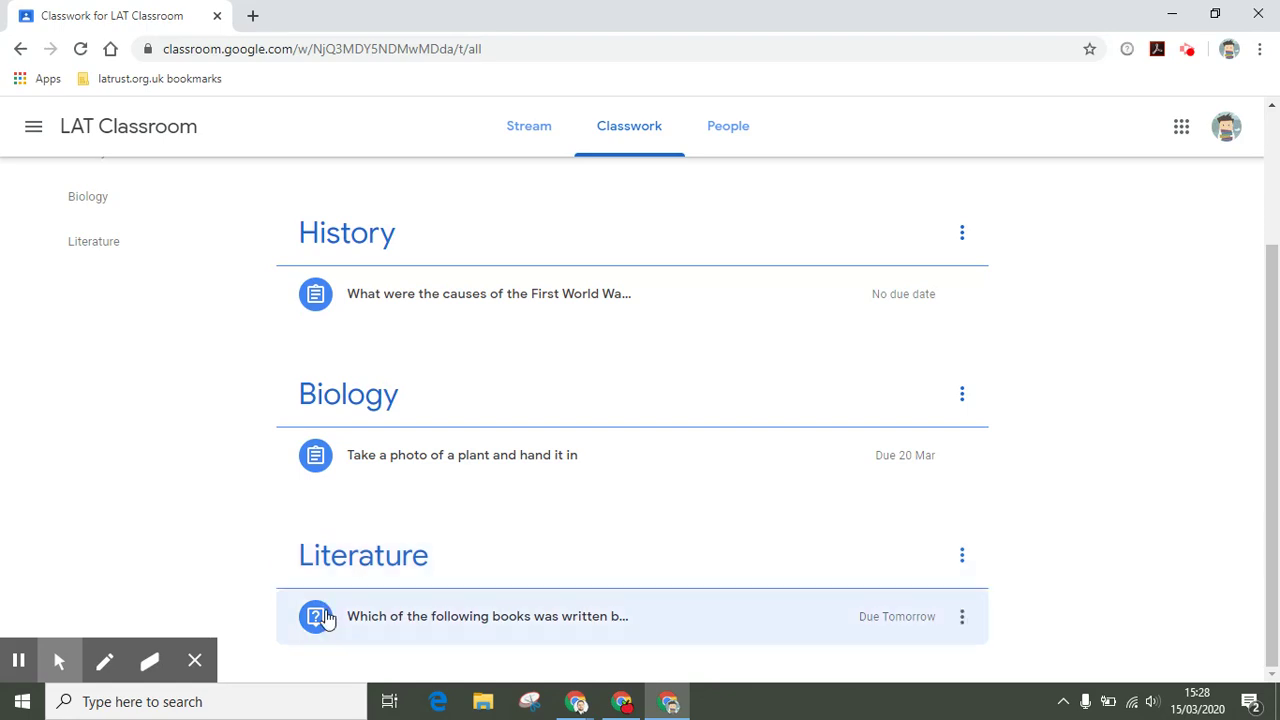
left_click(399, 556)
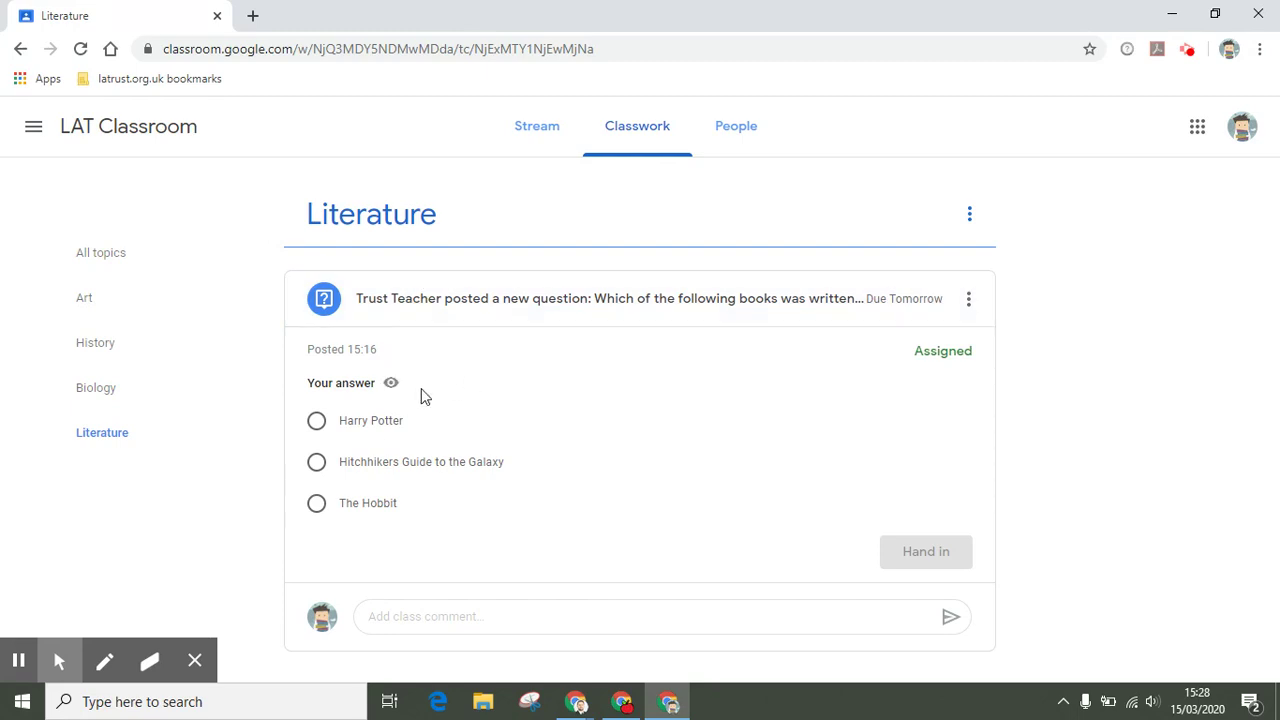
- Open the Tolkien question's details, choose The Hobbit and confirm handing it in
left_click(673, 312)
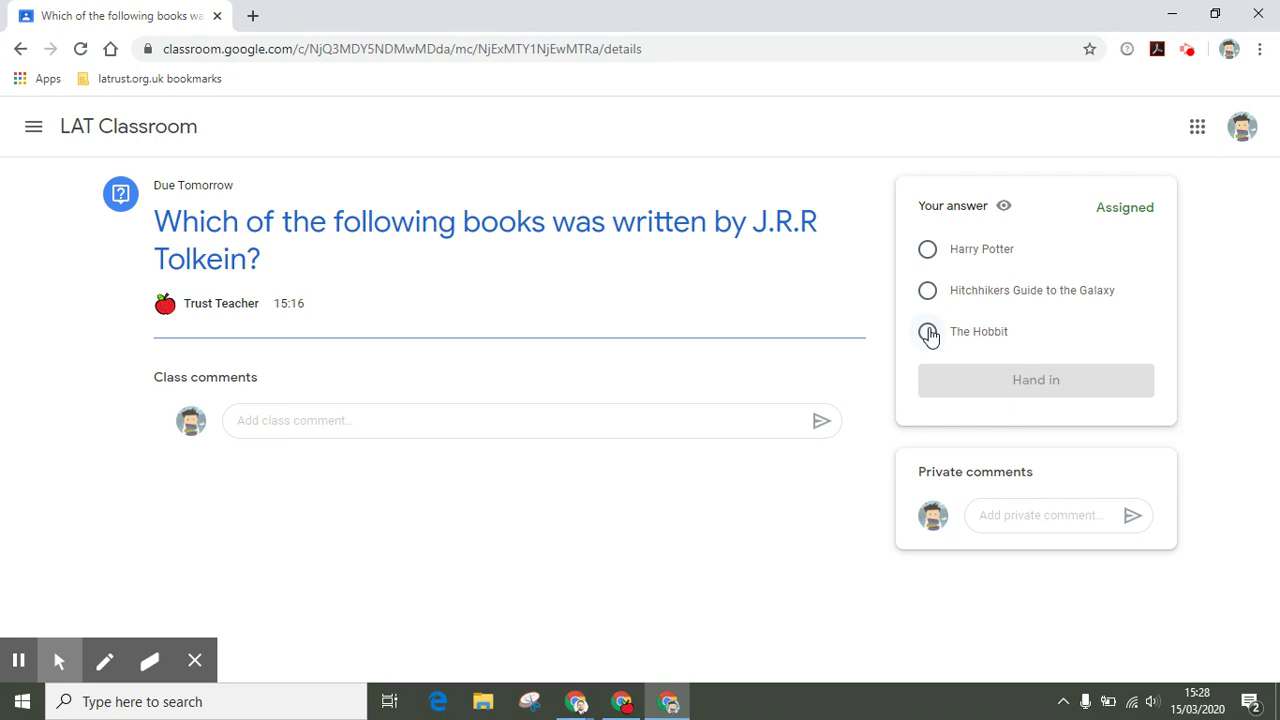
left_click(928, 332)
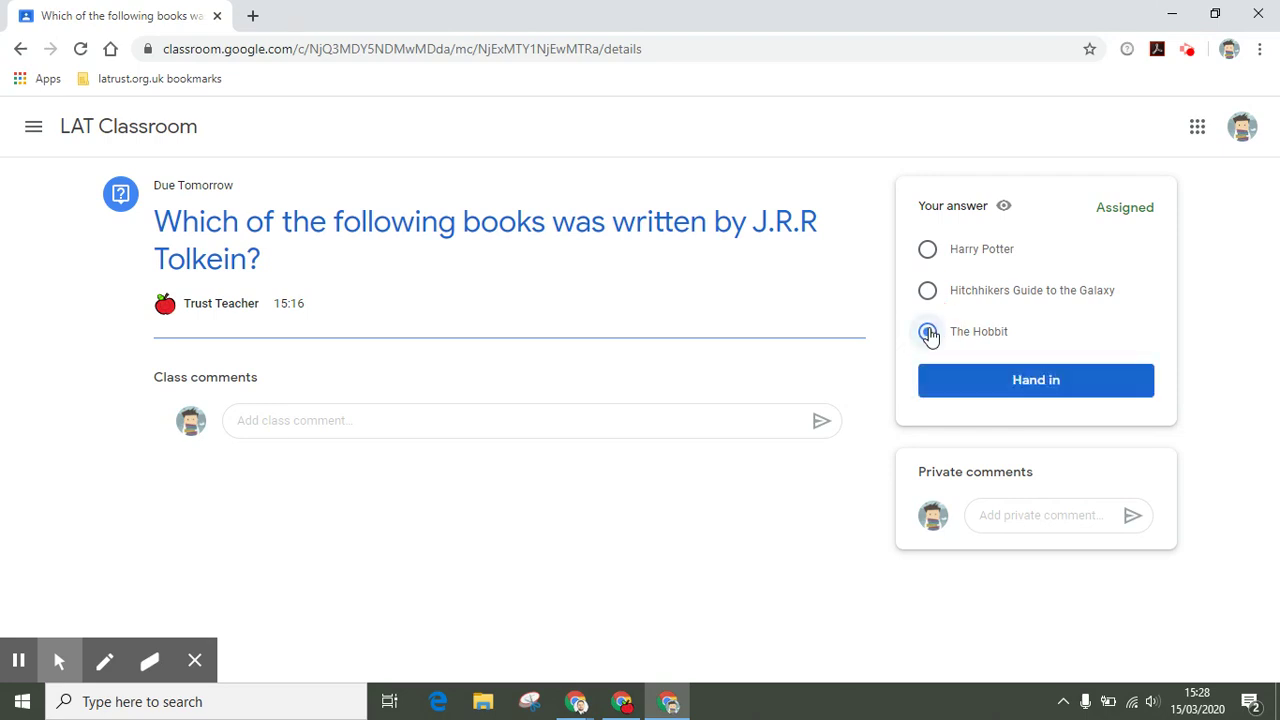
left_click(976, 385)
left_click(757, 441)
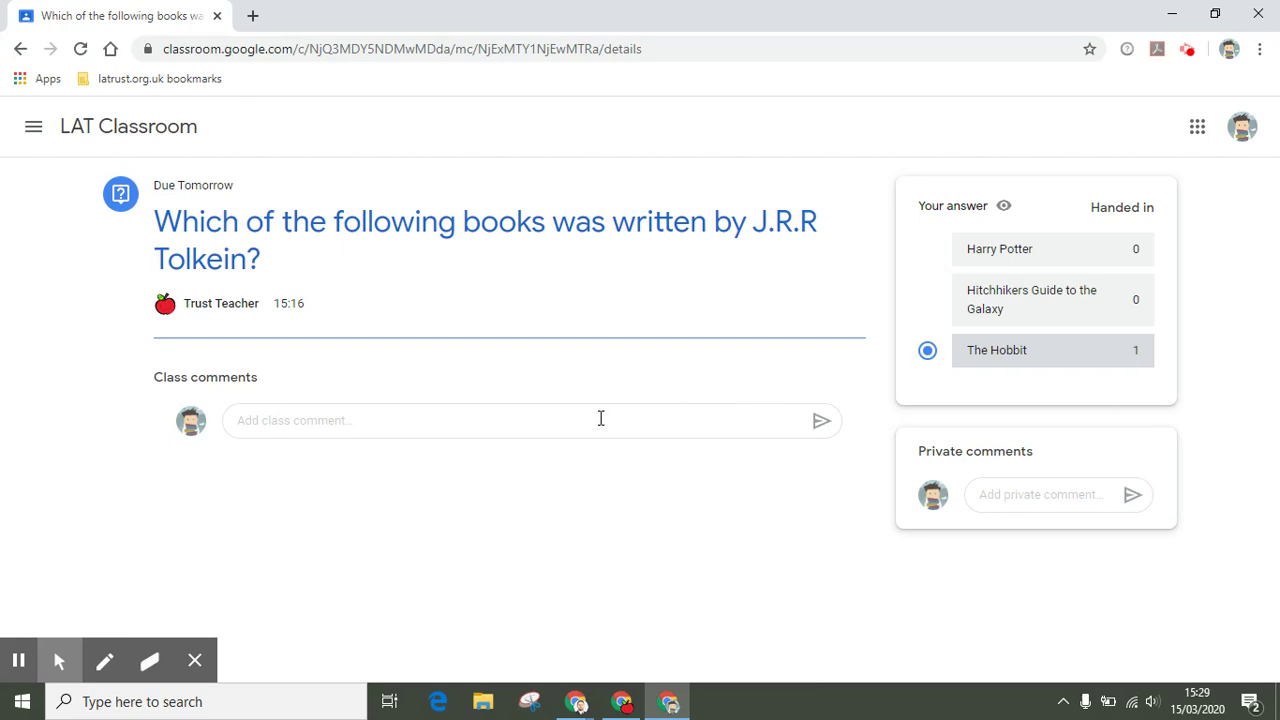
- Post the class comment 'I like the Hobbitt' on the question
left_click(448, 427)
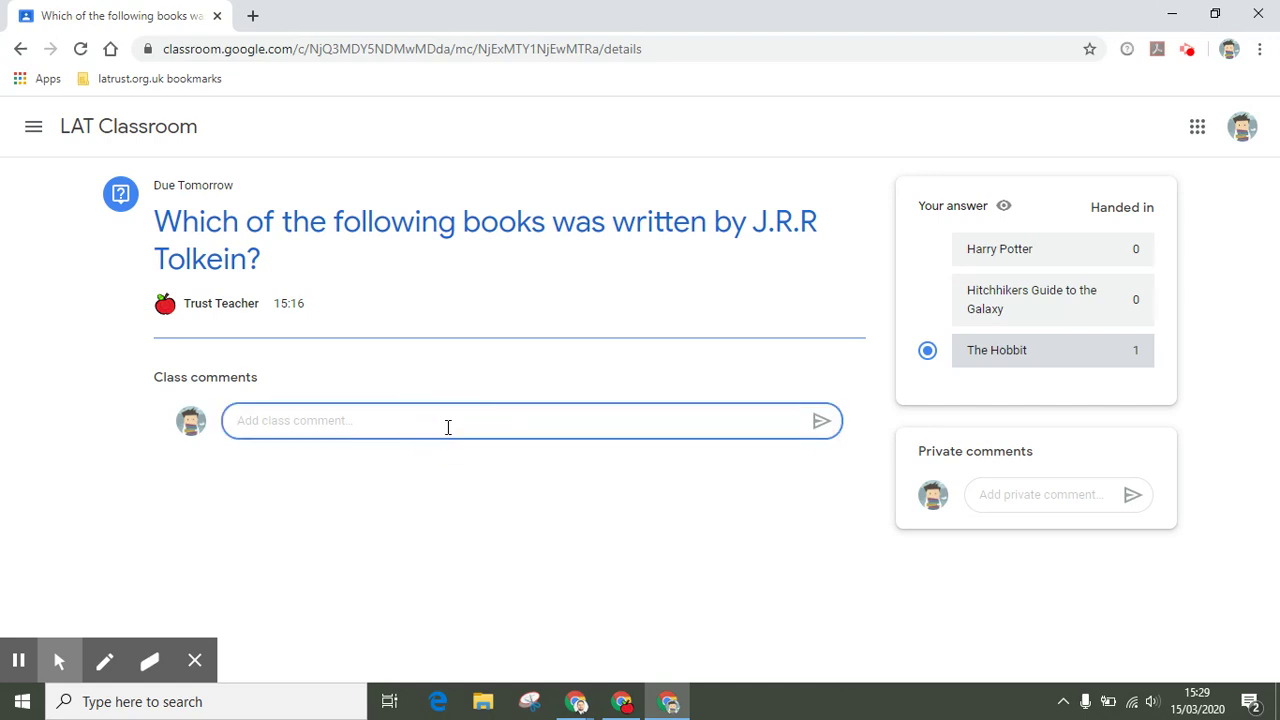
type("I like the Hobbitt")
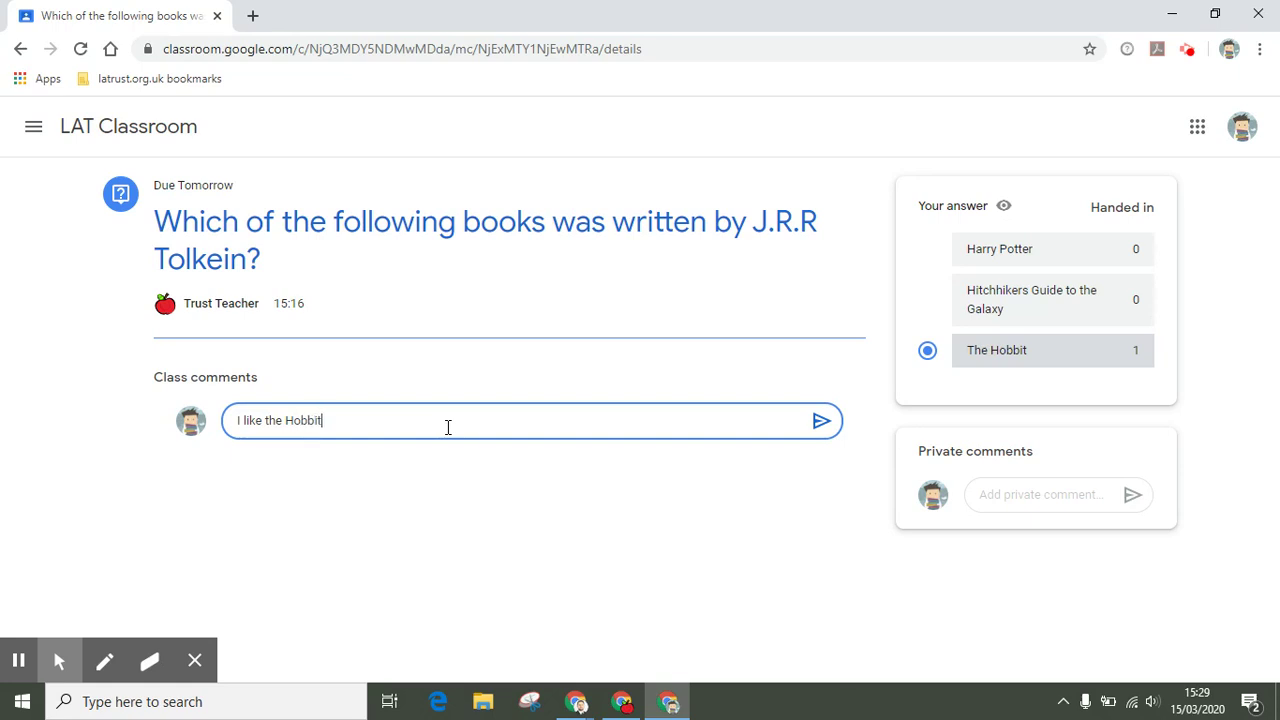
left_click(823, 421)
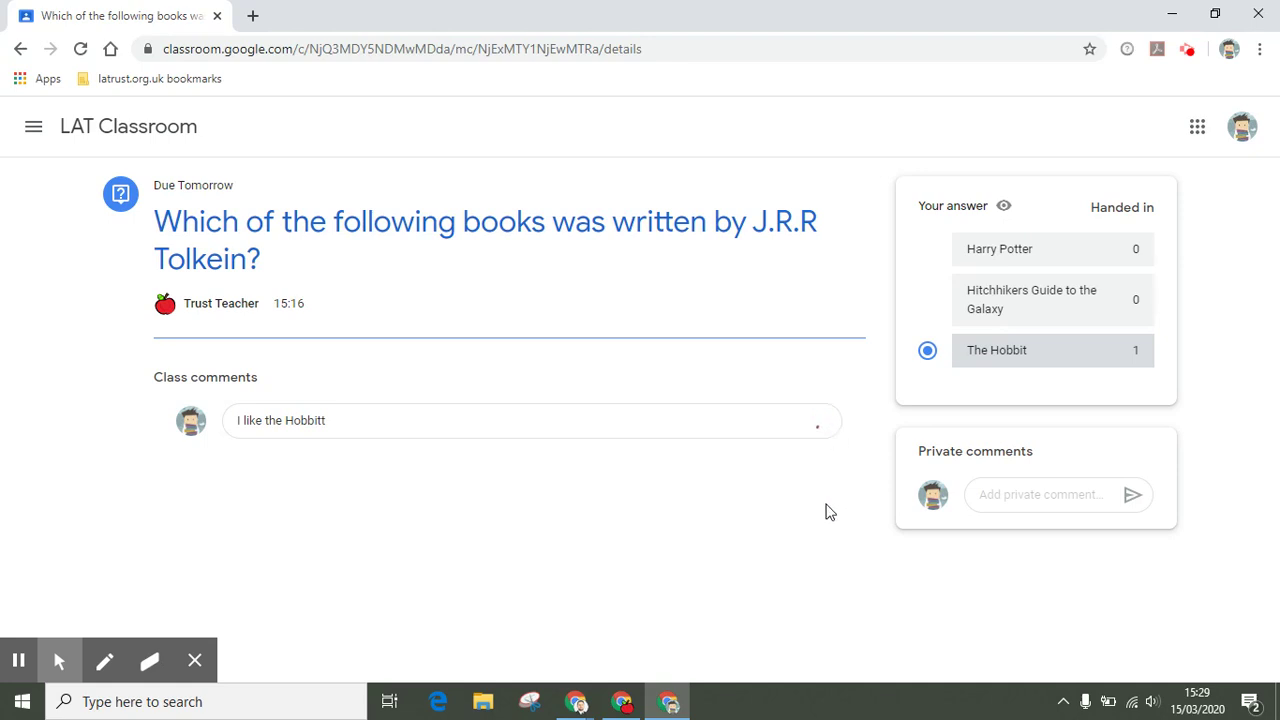
- Send the teacher the private comment 'I don't understand the question'
left_click(1021, 499)
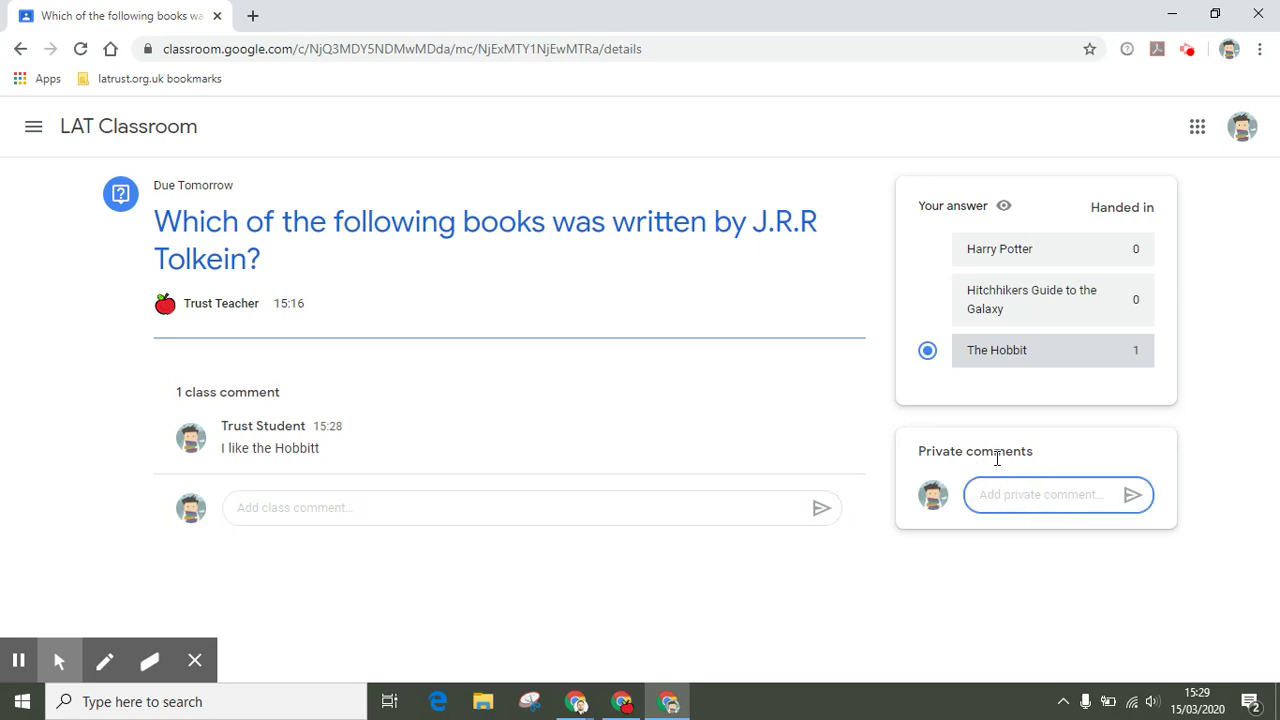
type("I don")
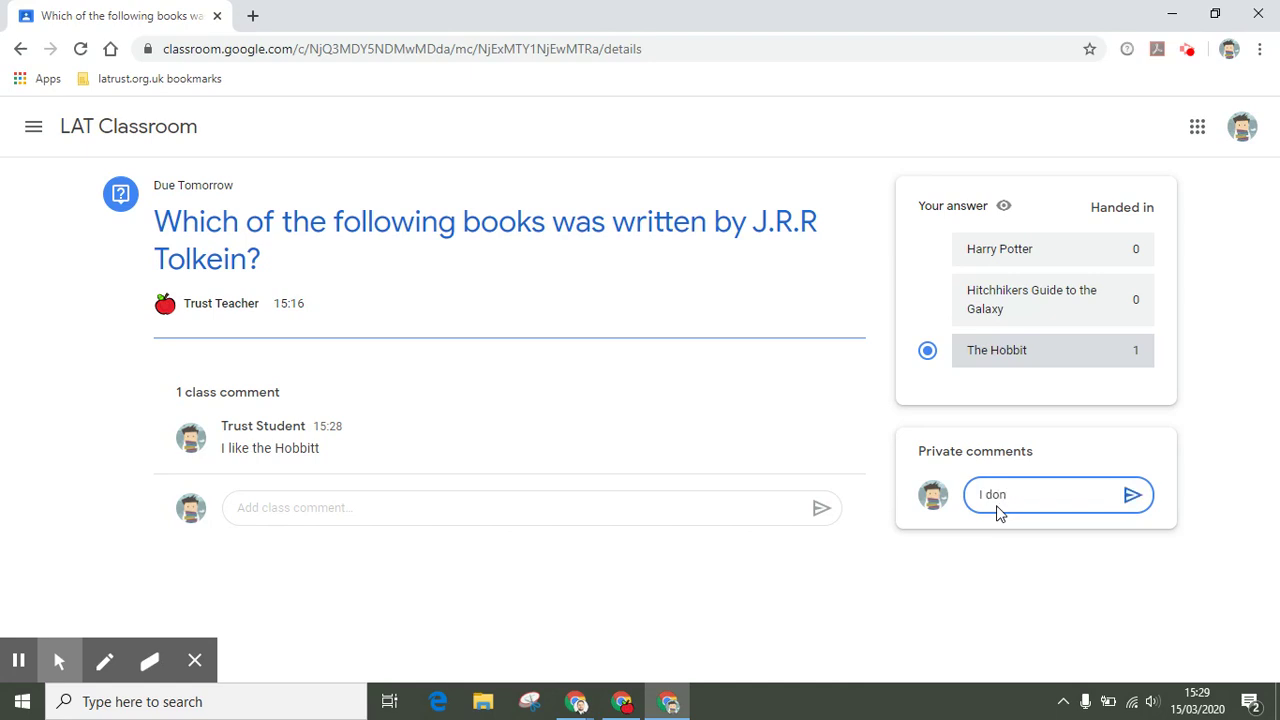
type("rstand the question")
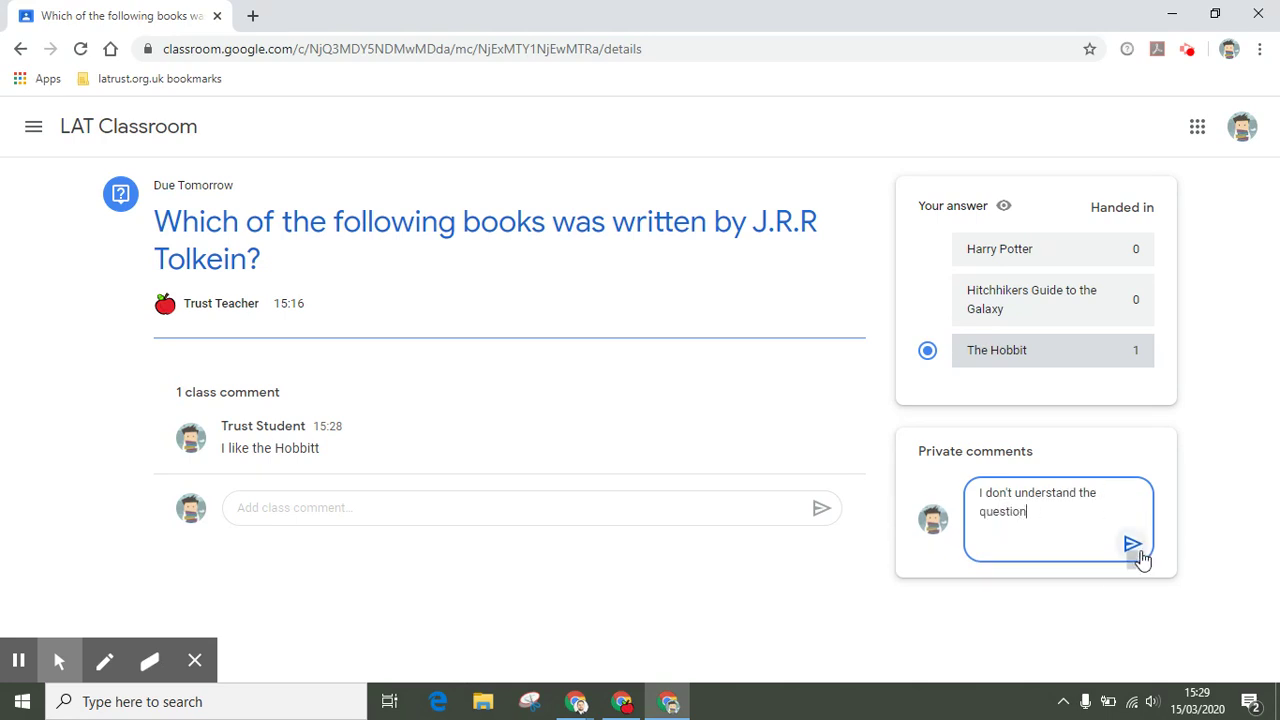
left_click(1133, 544)
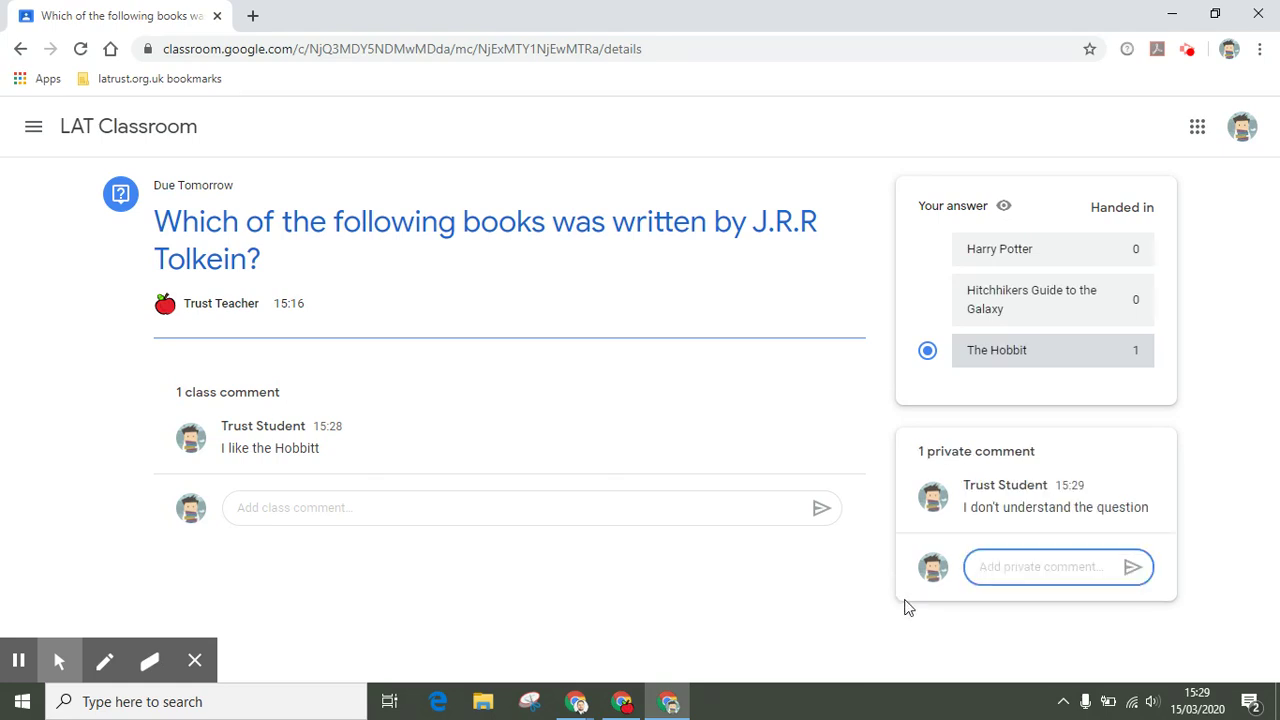
- Go to LAT Classroom's Classwork, filter to the Biology topic, then show all topics again
left_click(133, 130)
left_click(609, 130)
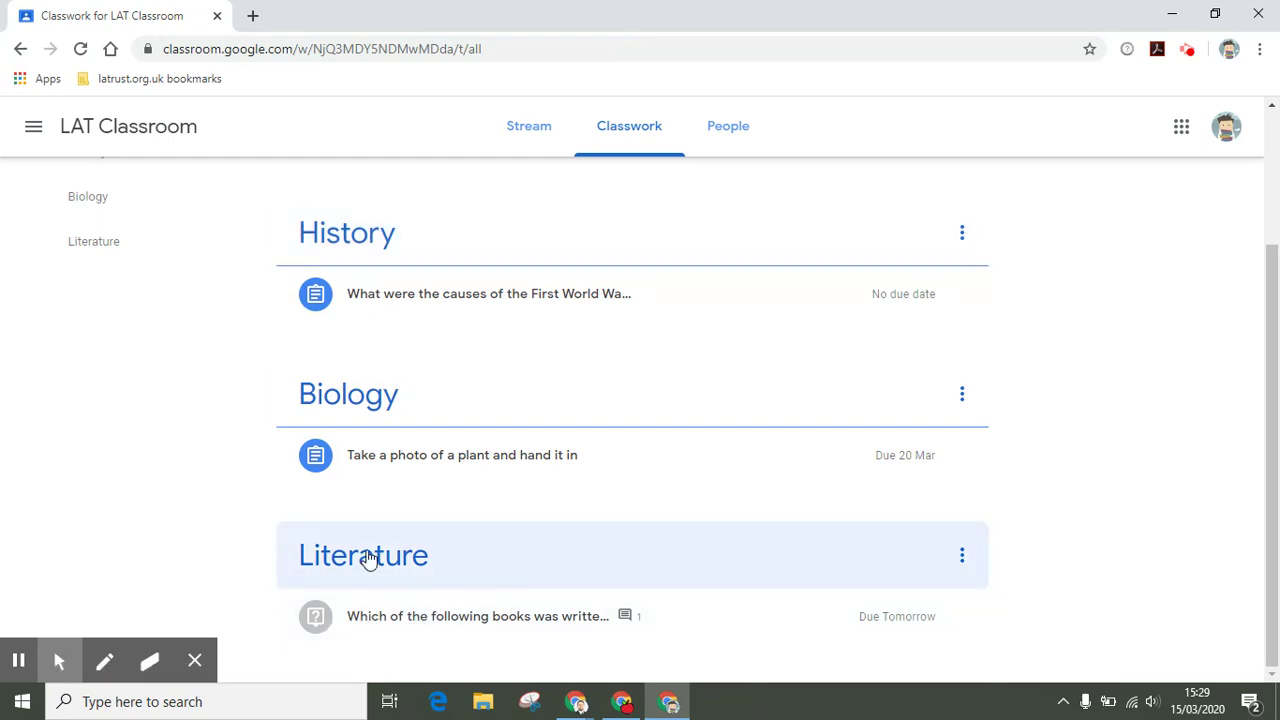
scroll(368, 558, "up", 2)
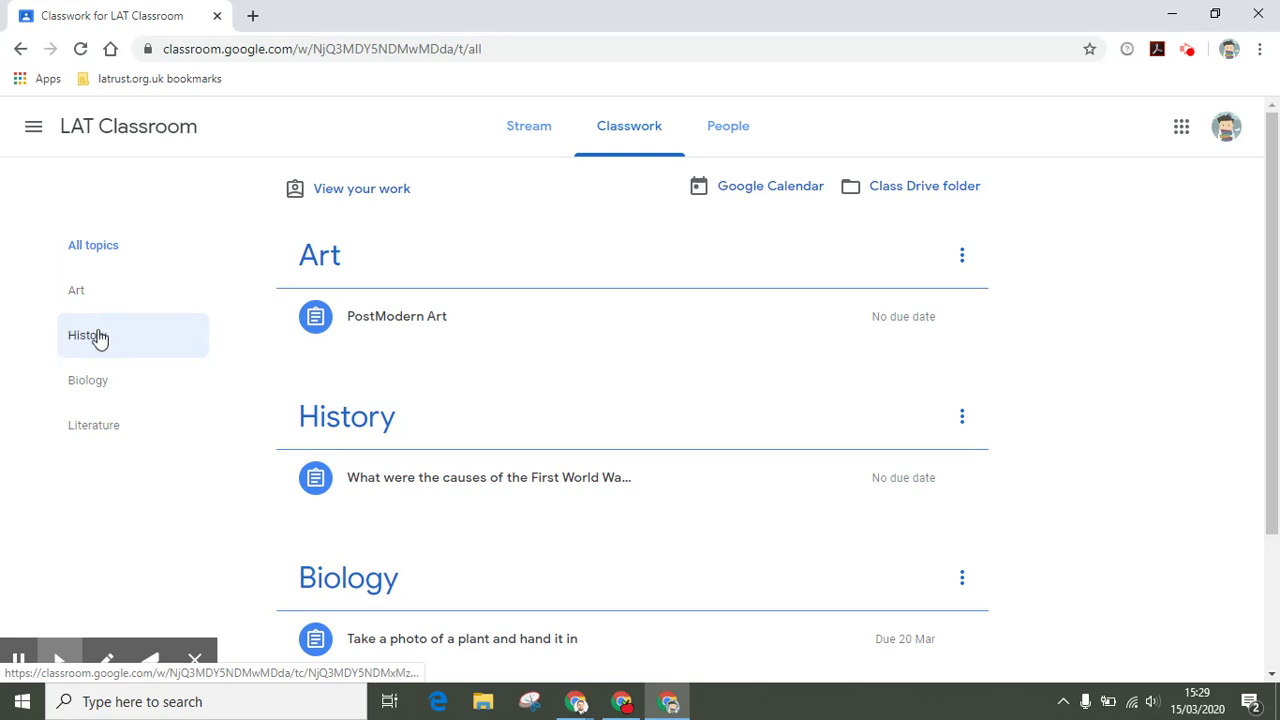
left_click(92, 390)
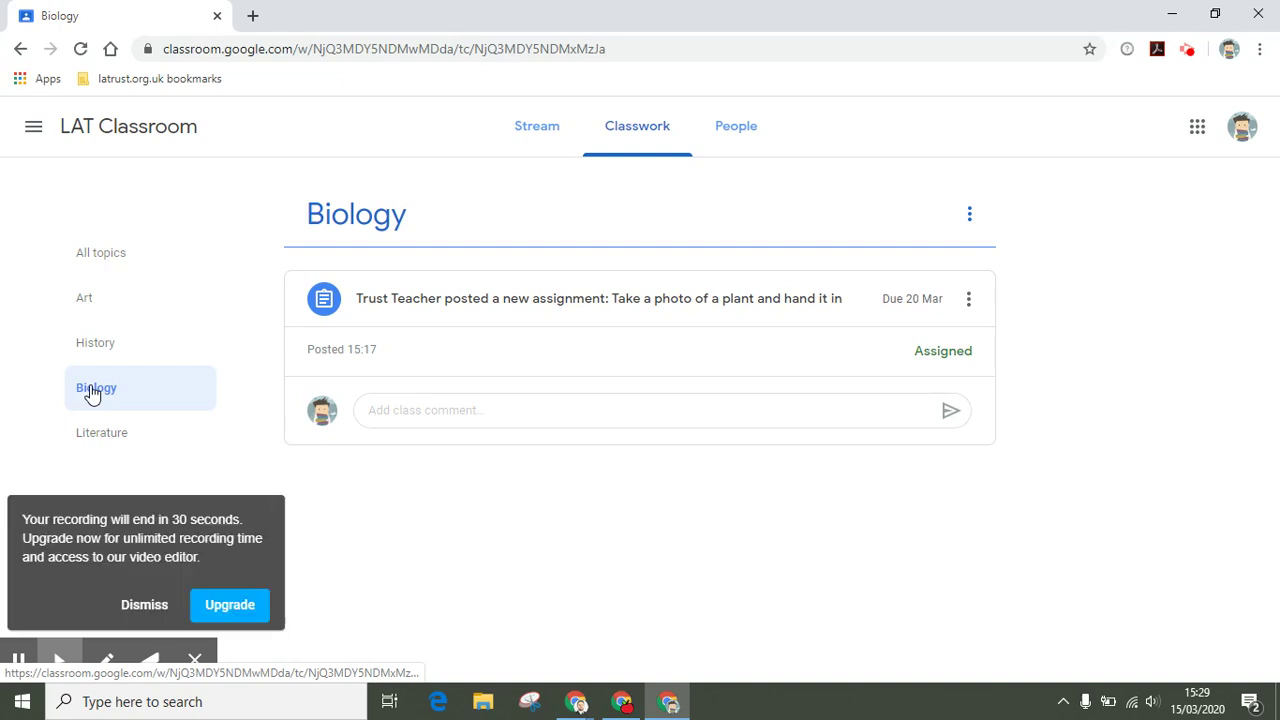
left_click(147, 604)
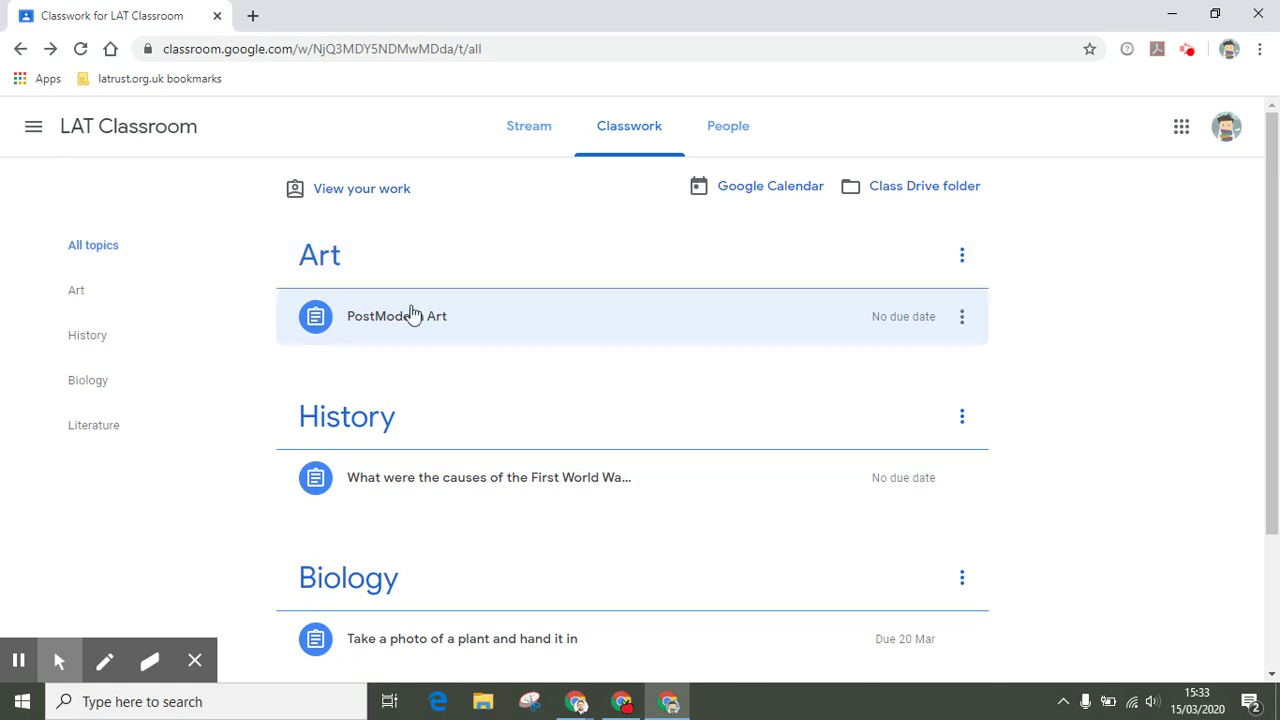
- Expand PostModern Art and open its assignment details page
left_click(333, 322)
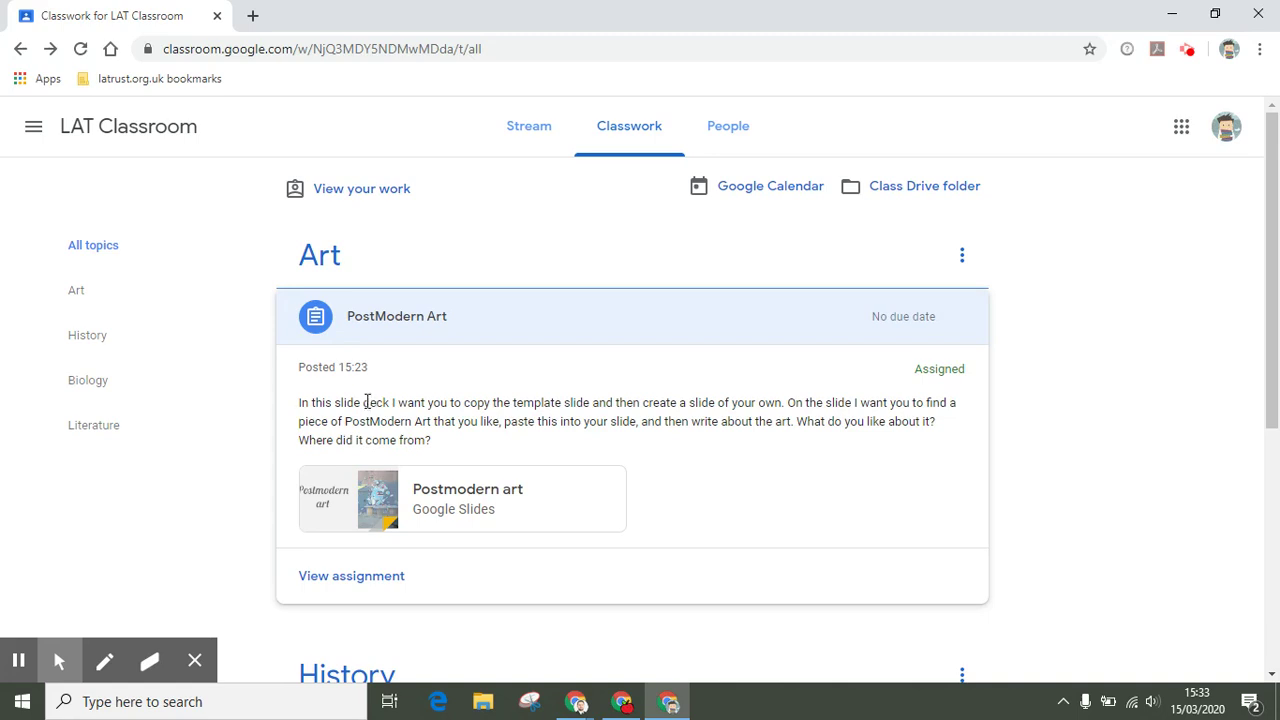
left_click(358, 585)
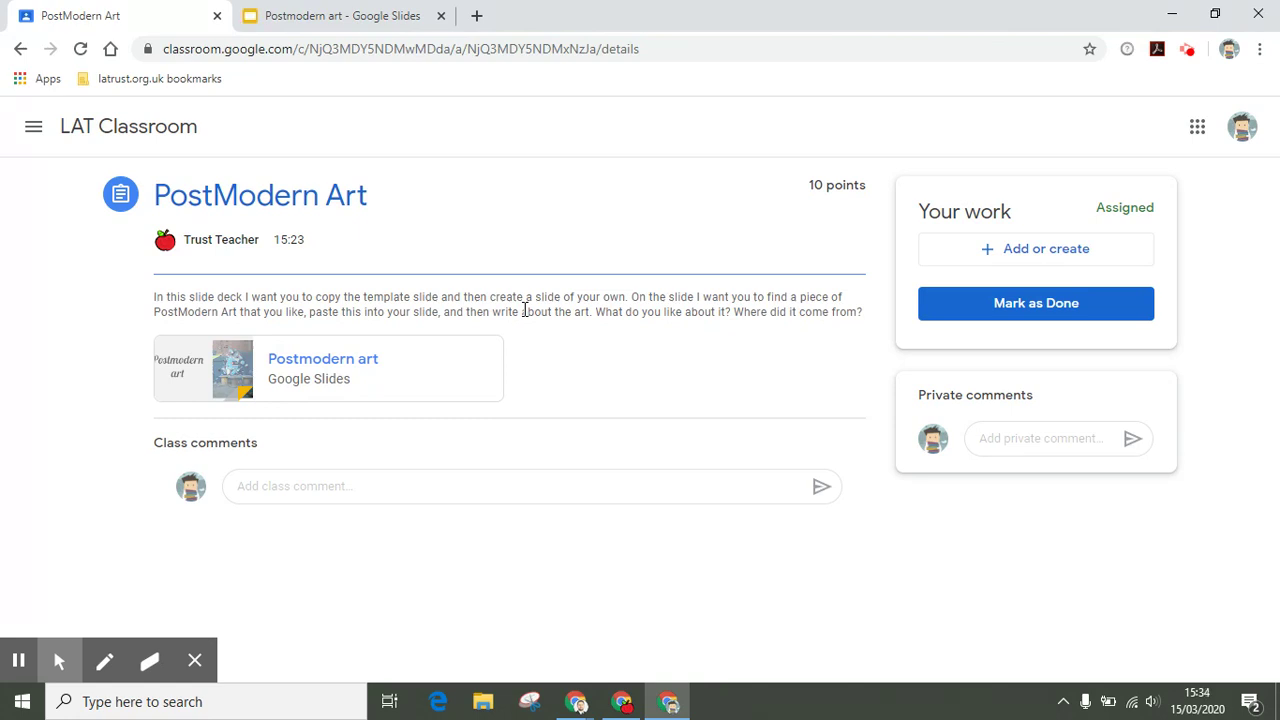
- In the Postmodern art slides, look at the Insert menu and view template slide 2
left_click(355, 16)
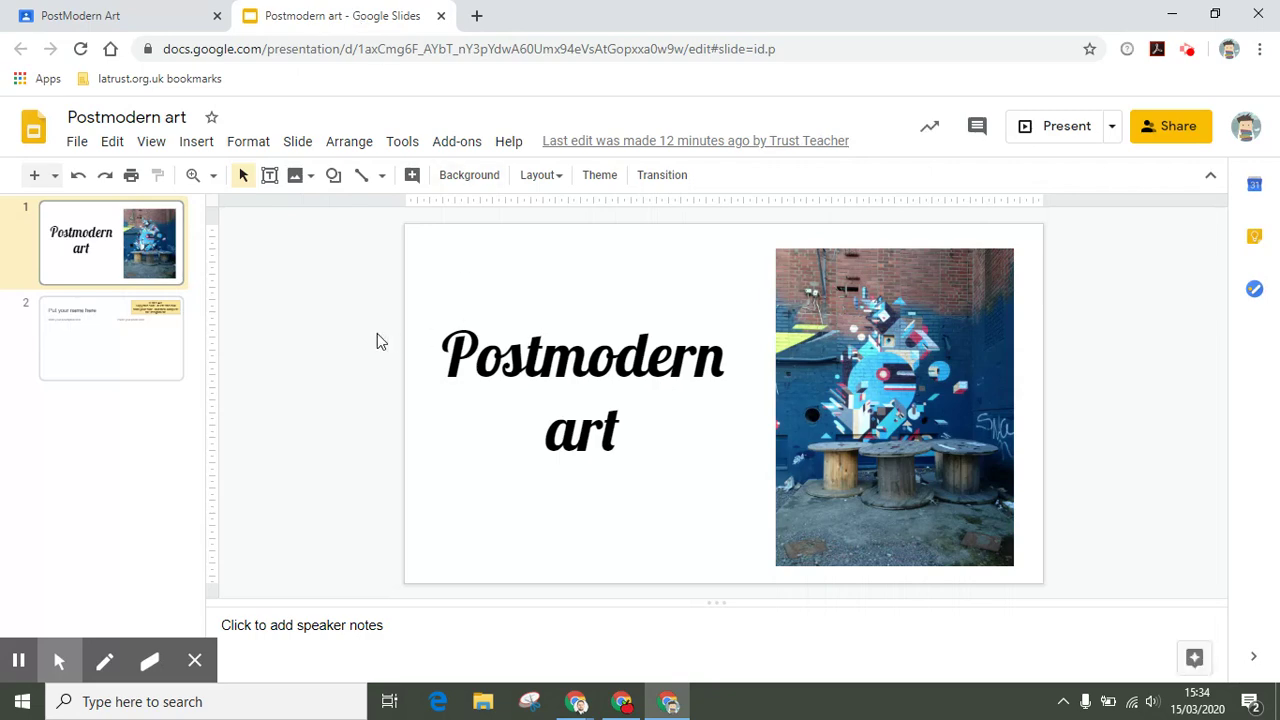
left_click(196, 145)
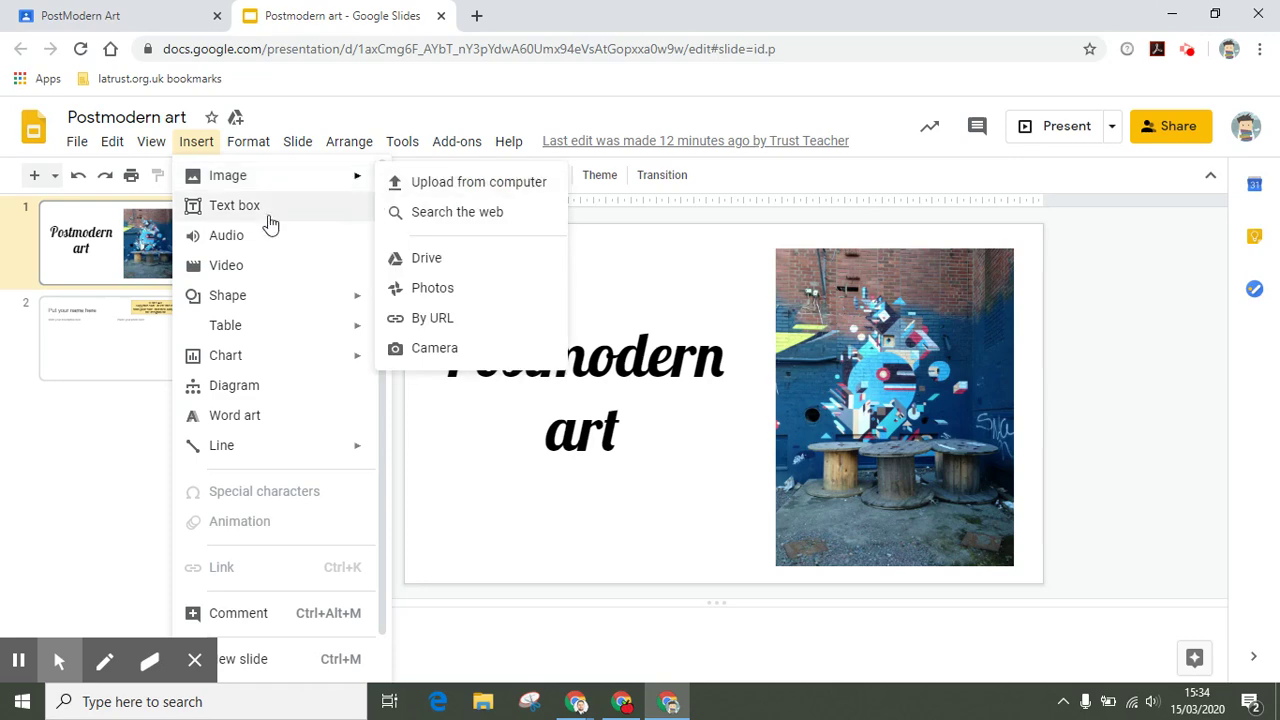
left_click(123, 325)
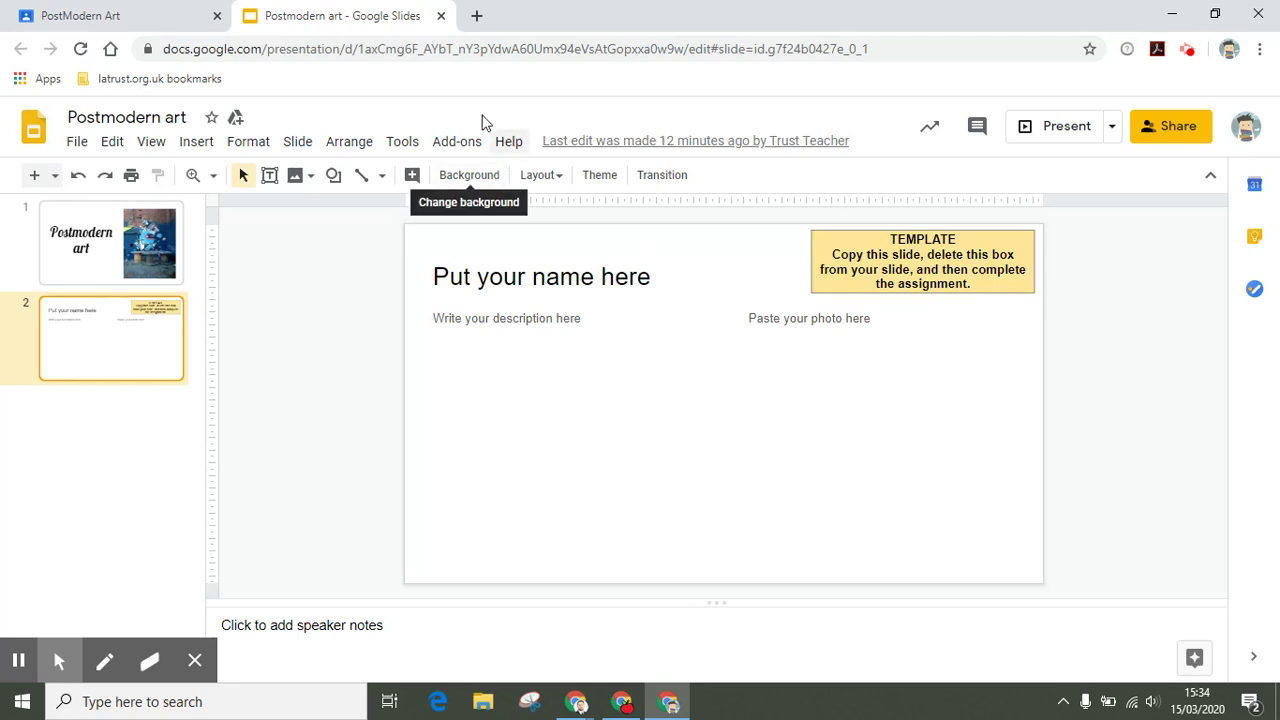
- Close the slides tab and mark PostModern Art as done without attached work
left_click(441, 16)
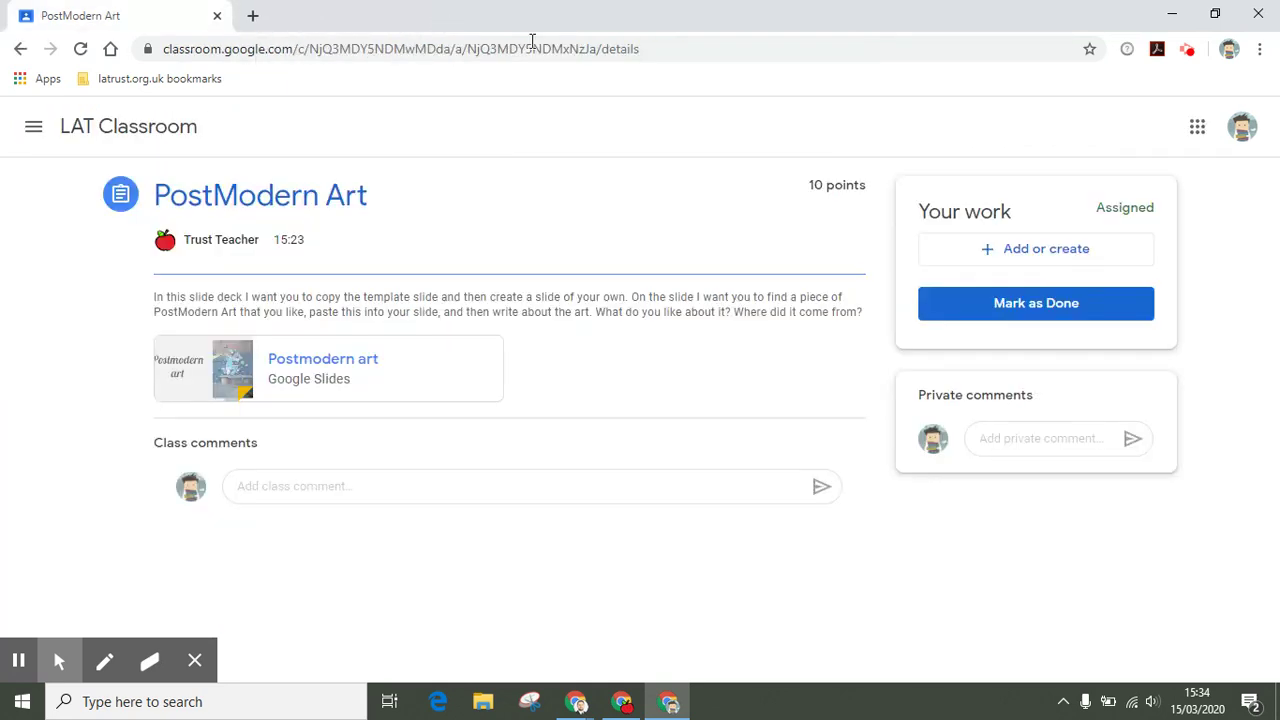
left_click(999, 306)
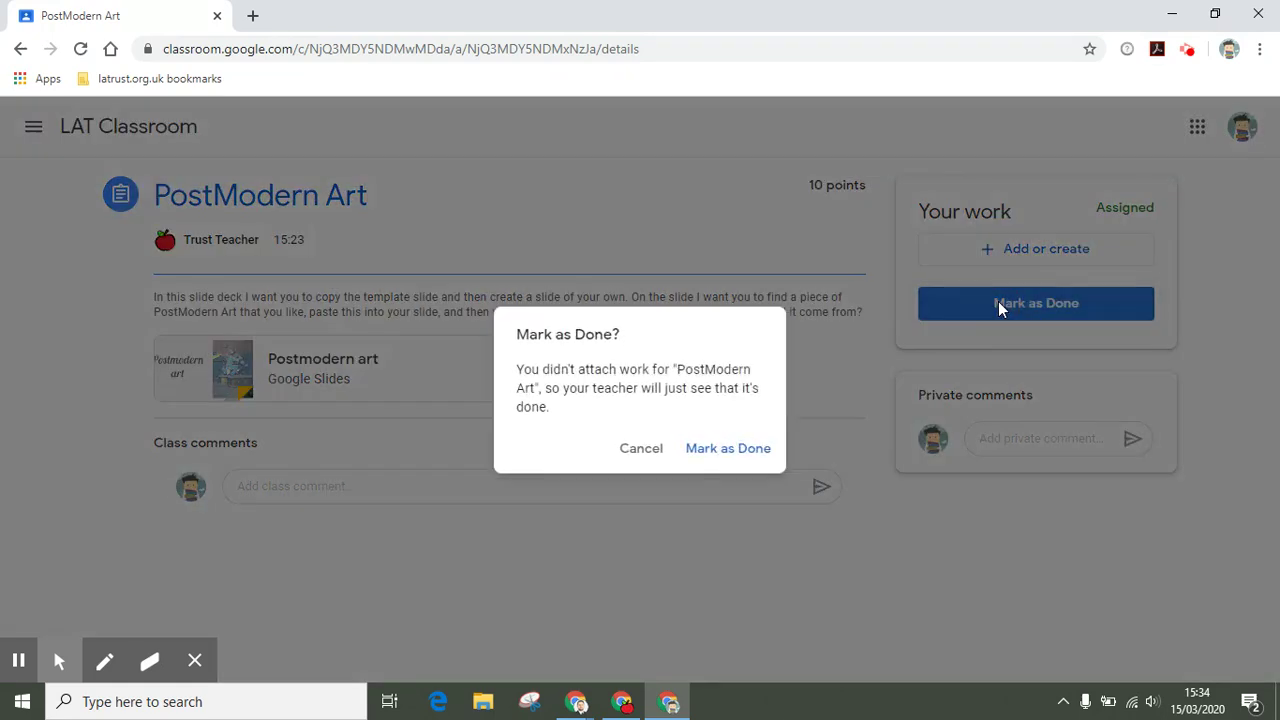
left_click(759, 456)
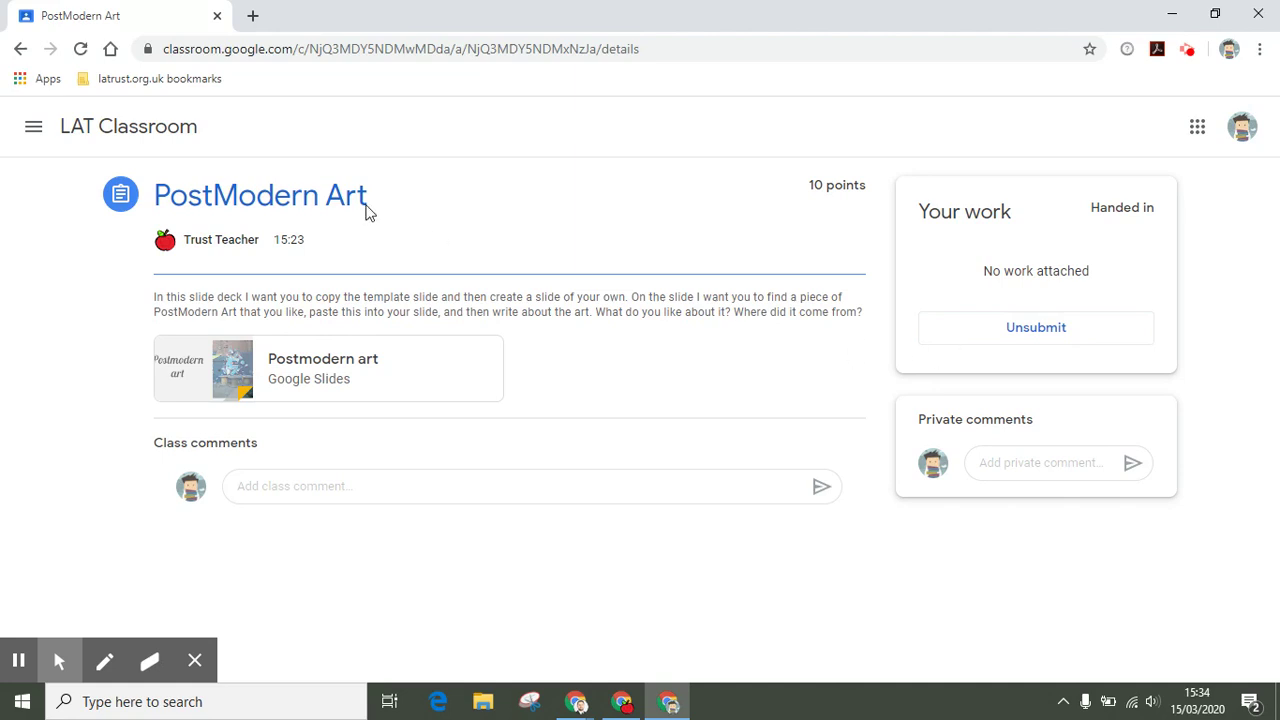
- Open the First World War assignment from Classwork and list its Add or create options
left_click(152, 138)
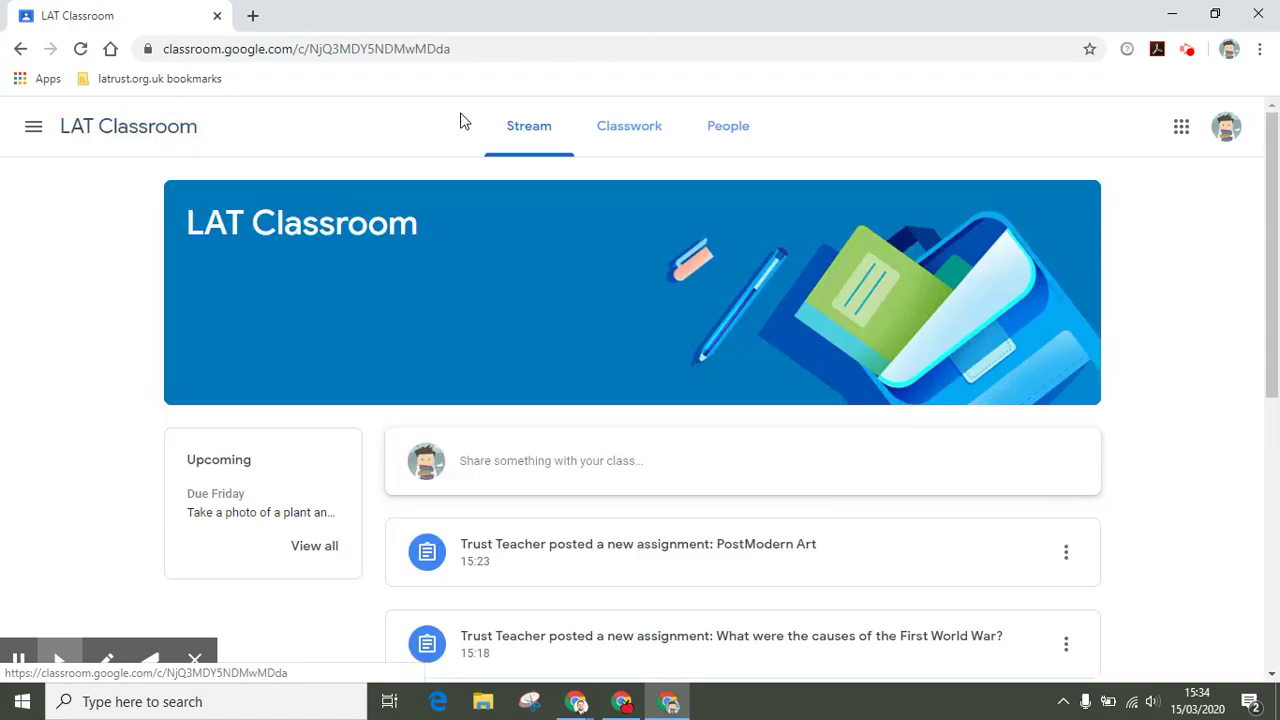
left_click(615, 128)
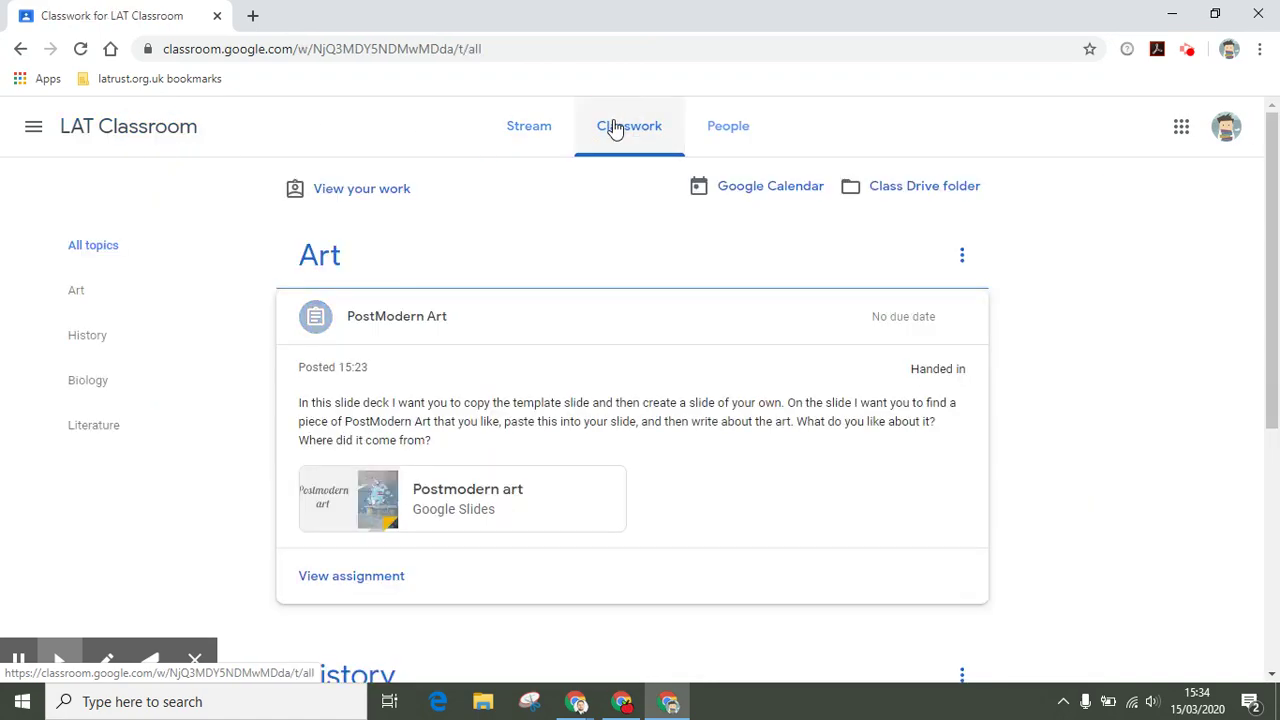
left_click(500, 306)
scroll(500, 306, "down", 2)
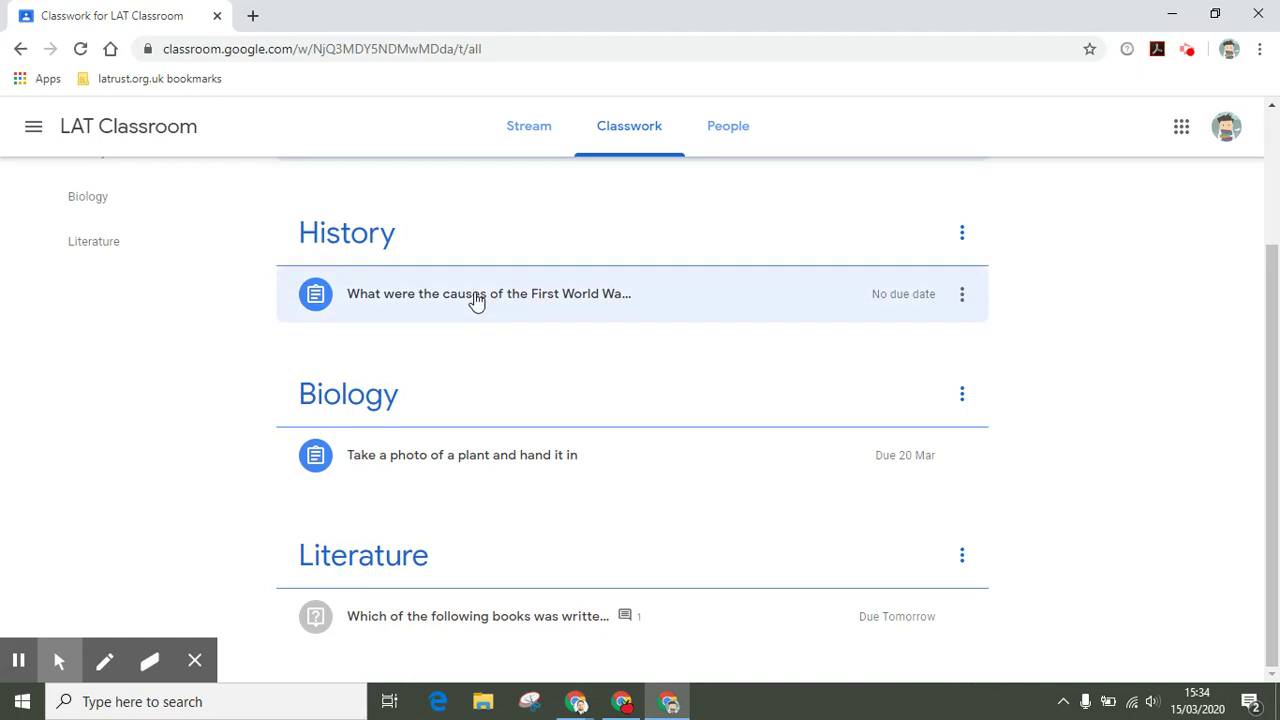
left_click(477, 300)
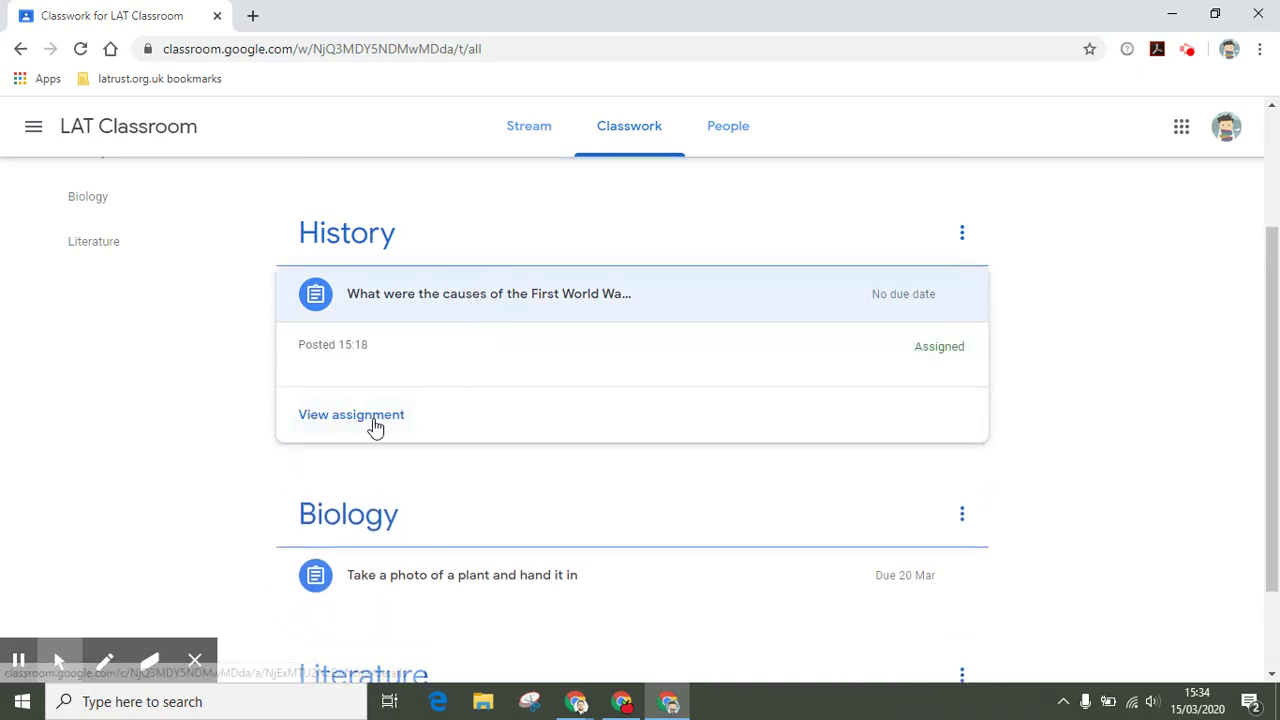
left_click(375, 424)
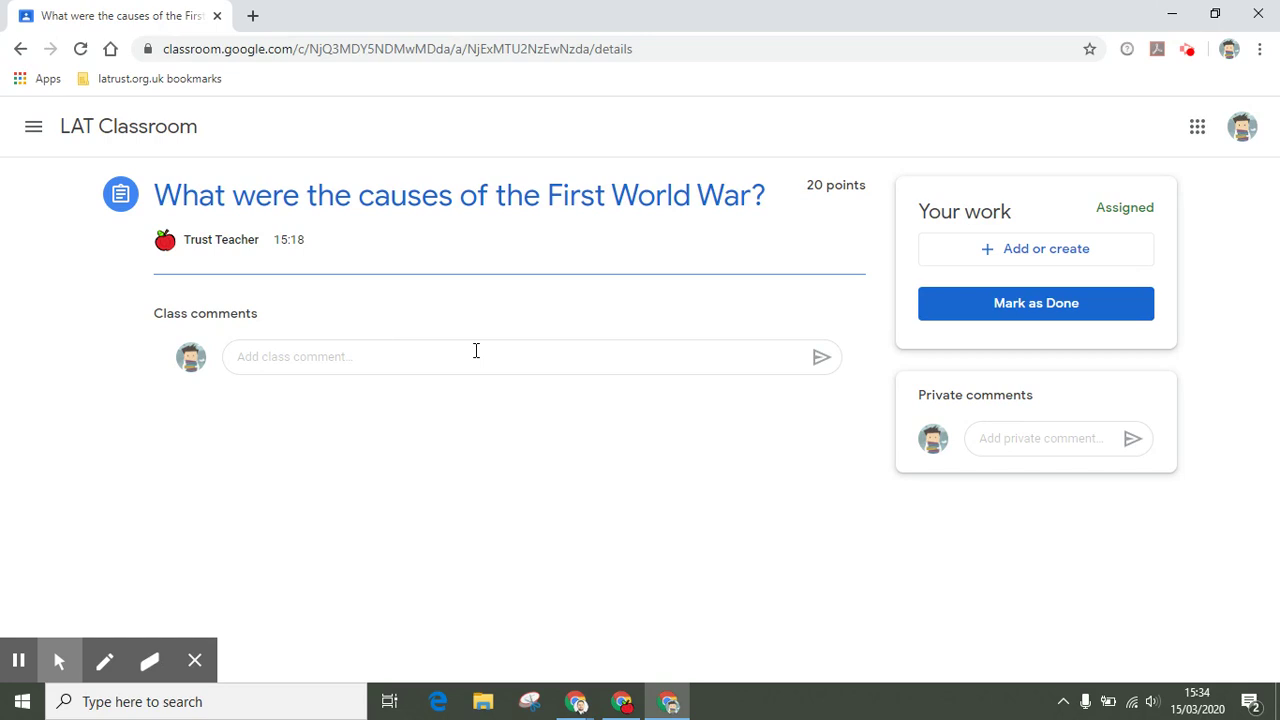
left_click(1027, 256)
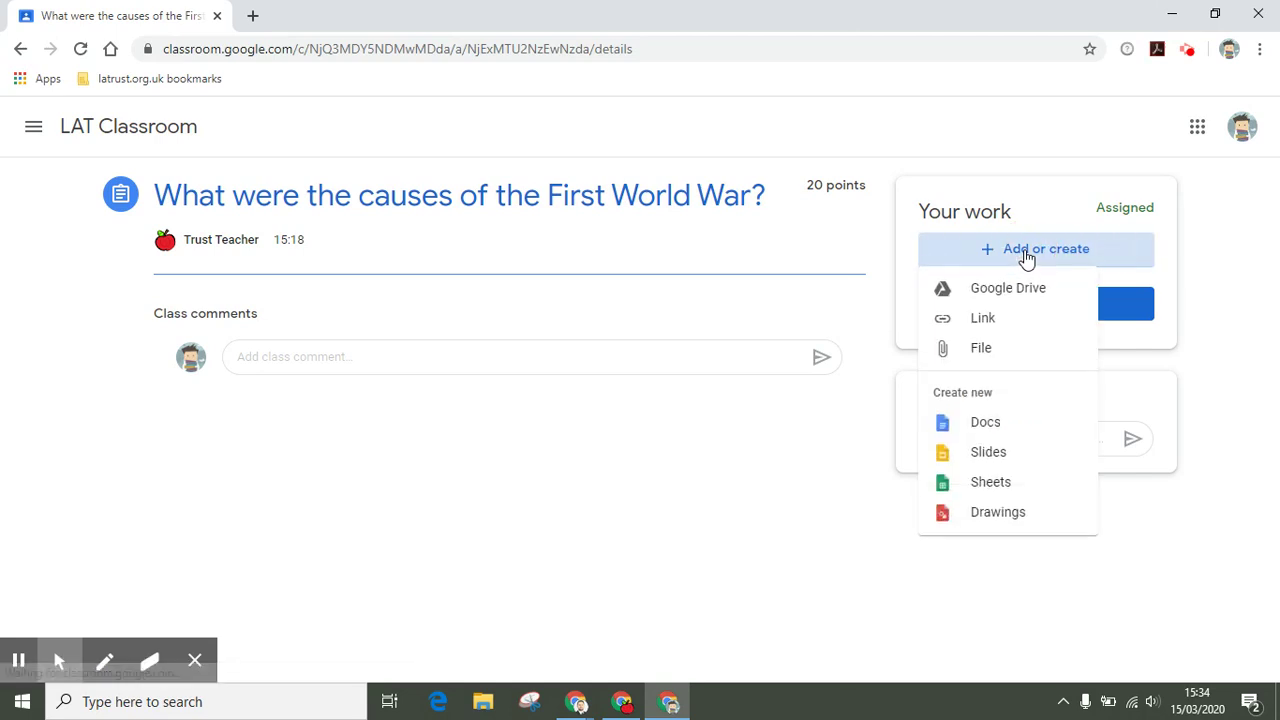
- Create a new Google Doc for the First World War assignment containing 'I type my ideas here'
left_click(1001, 425)
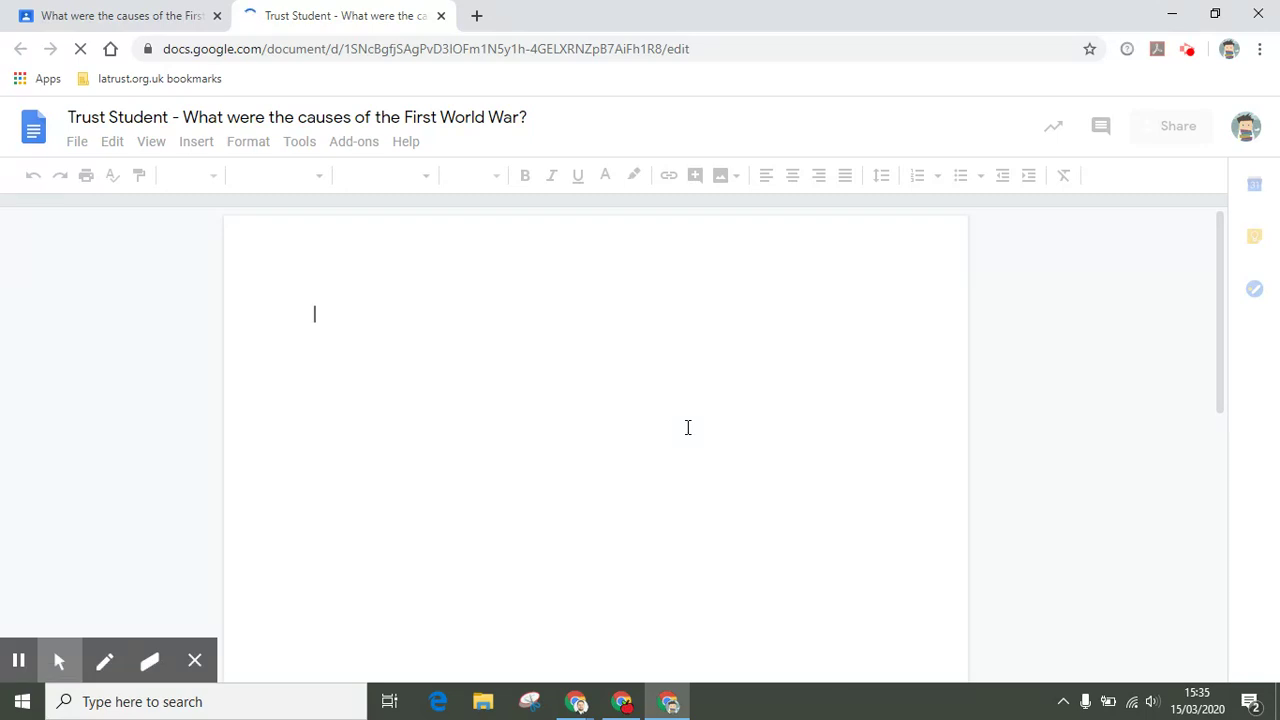
type("I")
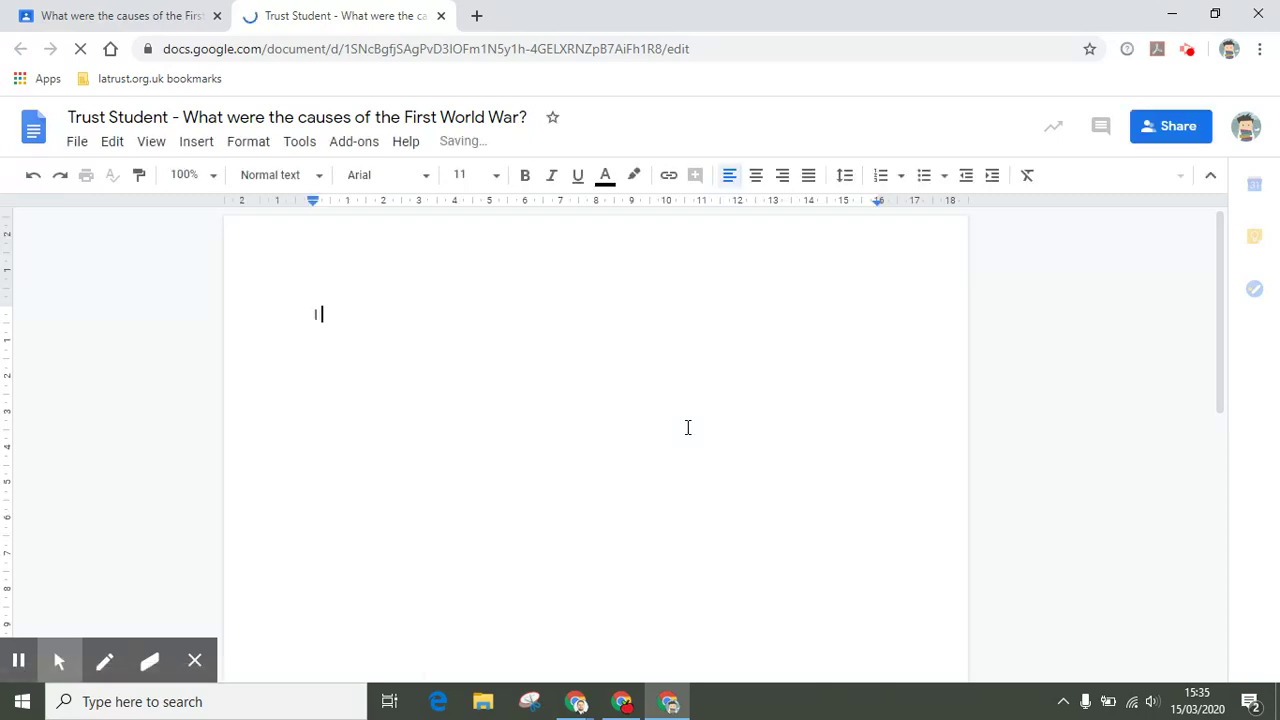
type(" type my ideas he")
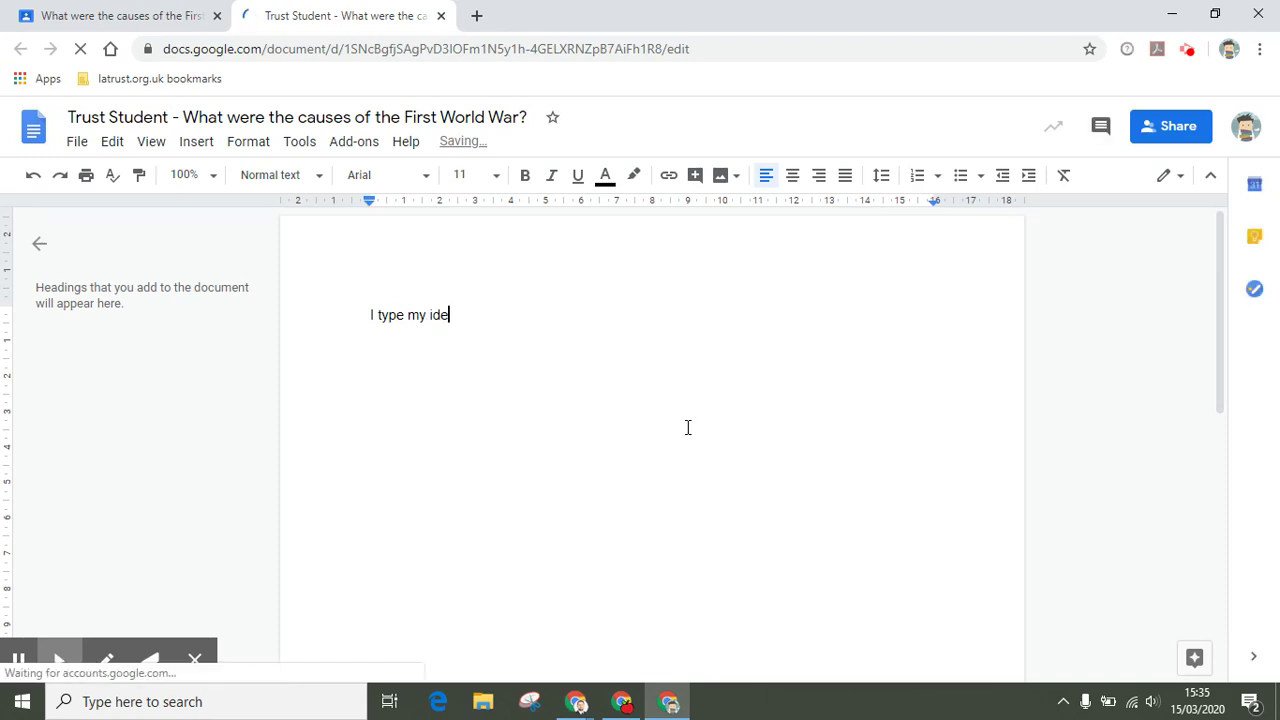
type("re")
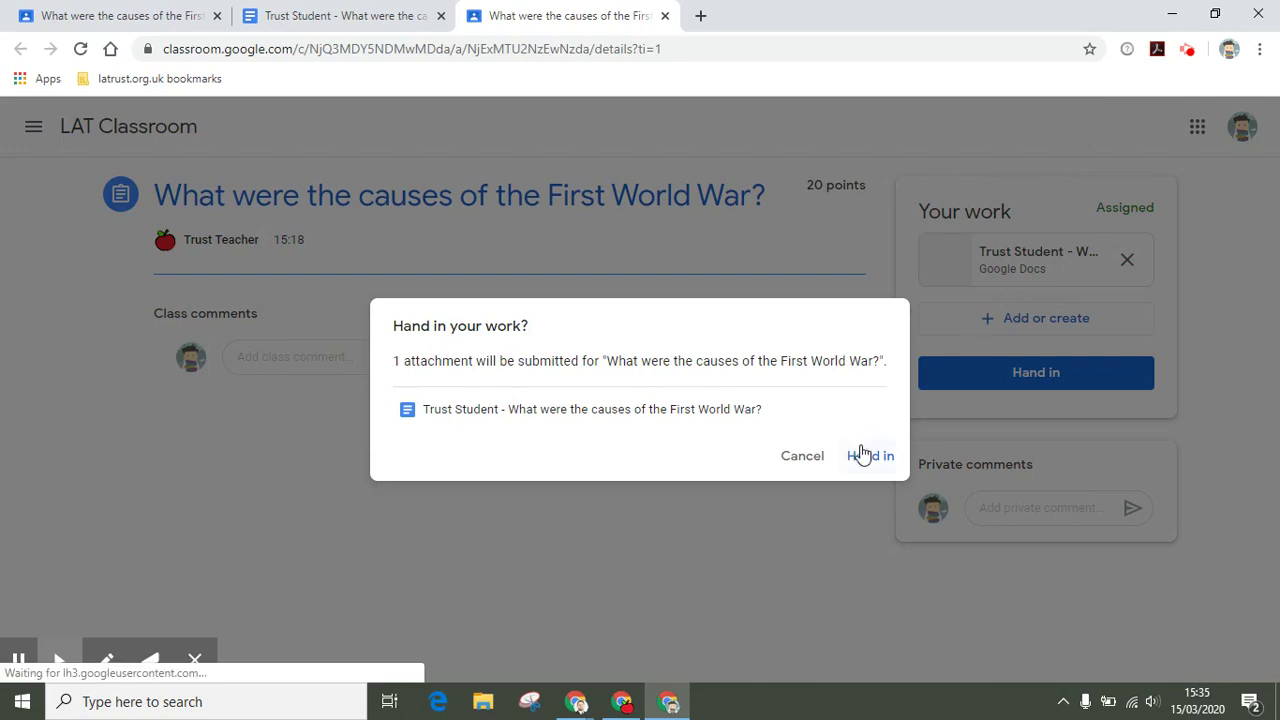
- Confirm handing in the history document, then open the Biology plant photo assignment's details from Classwork
left_click(866, 458)
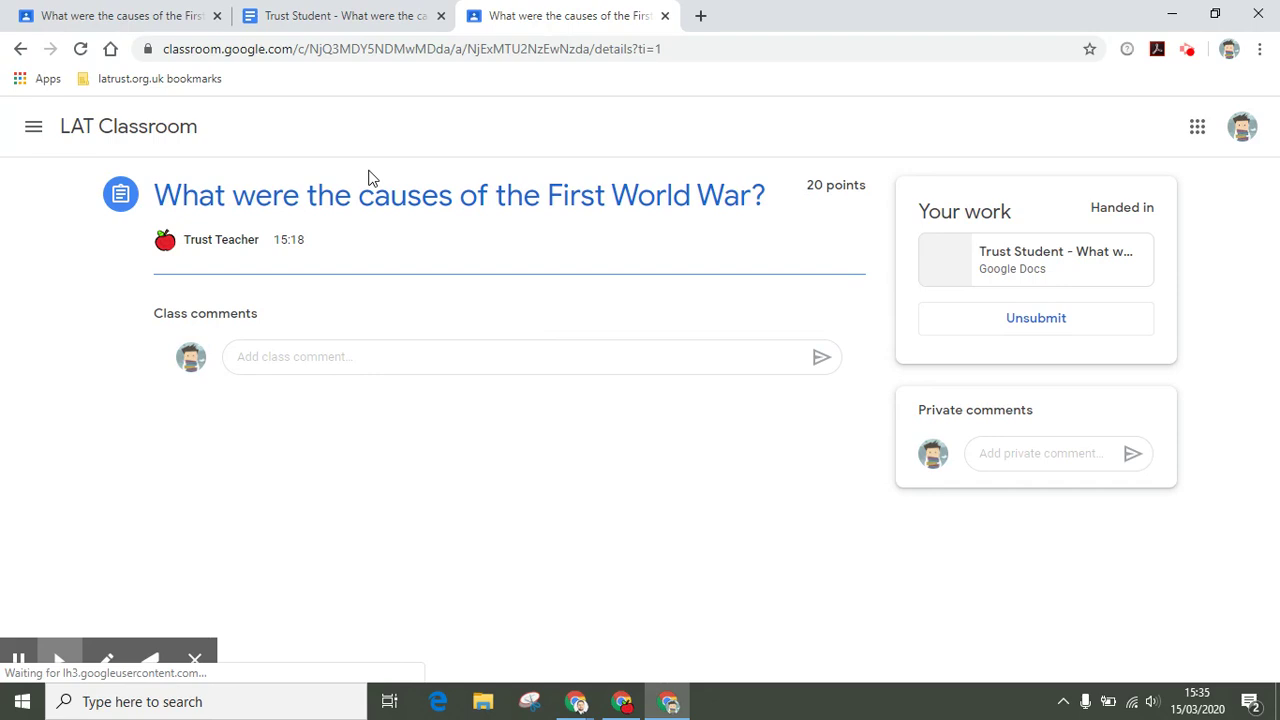
left_click(158, 143)
left_click(631, 138)
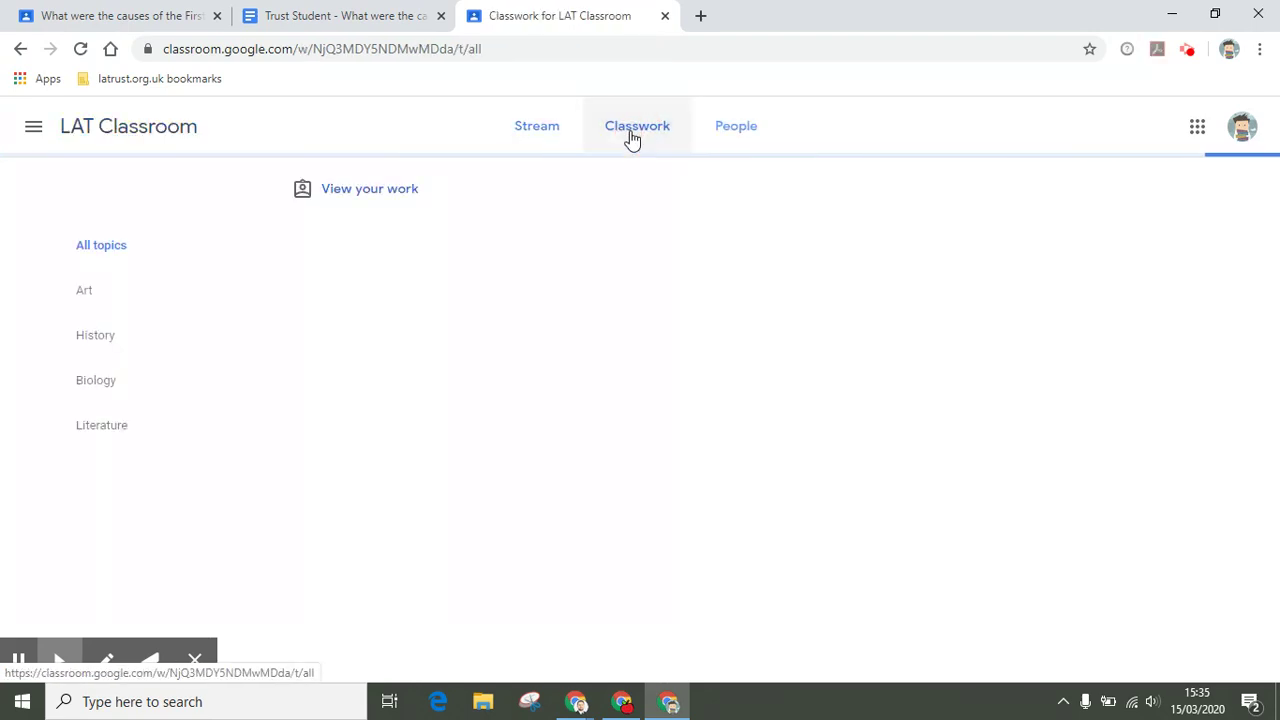
scroll(462, 326, "down", 2)
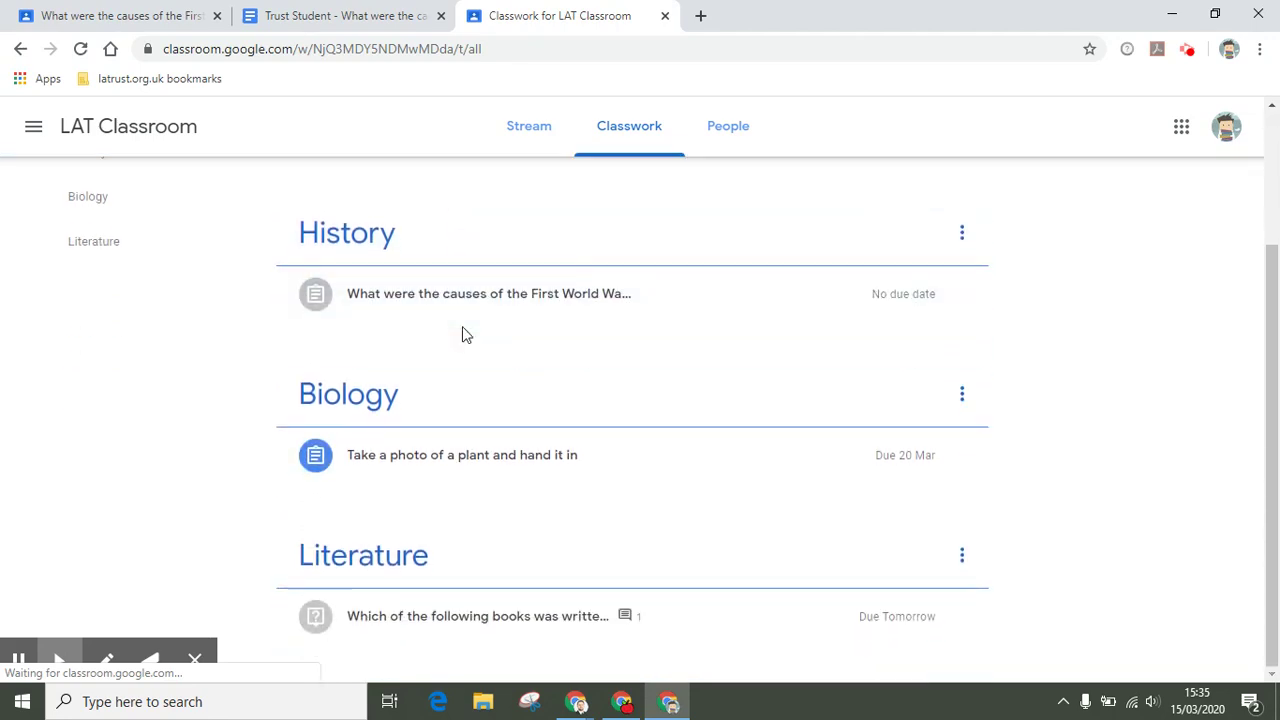
left_click(390, 458)
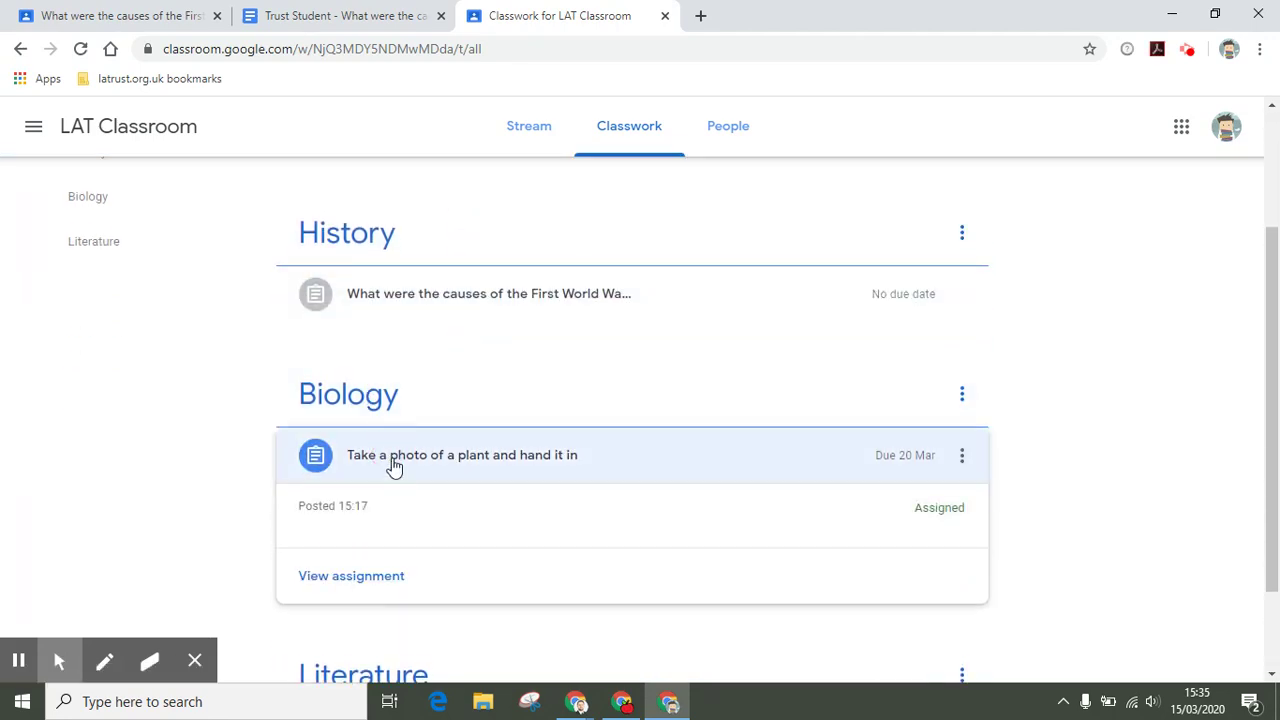
left_click(337, 584)
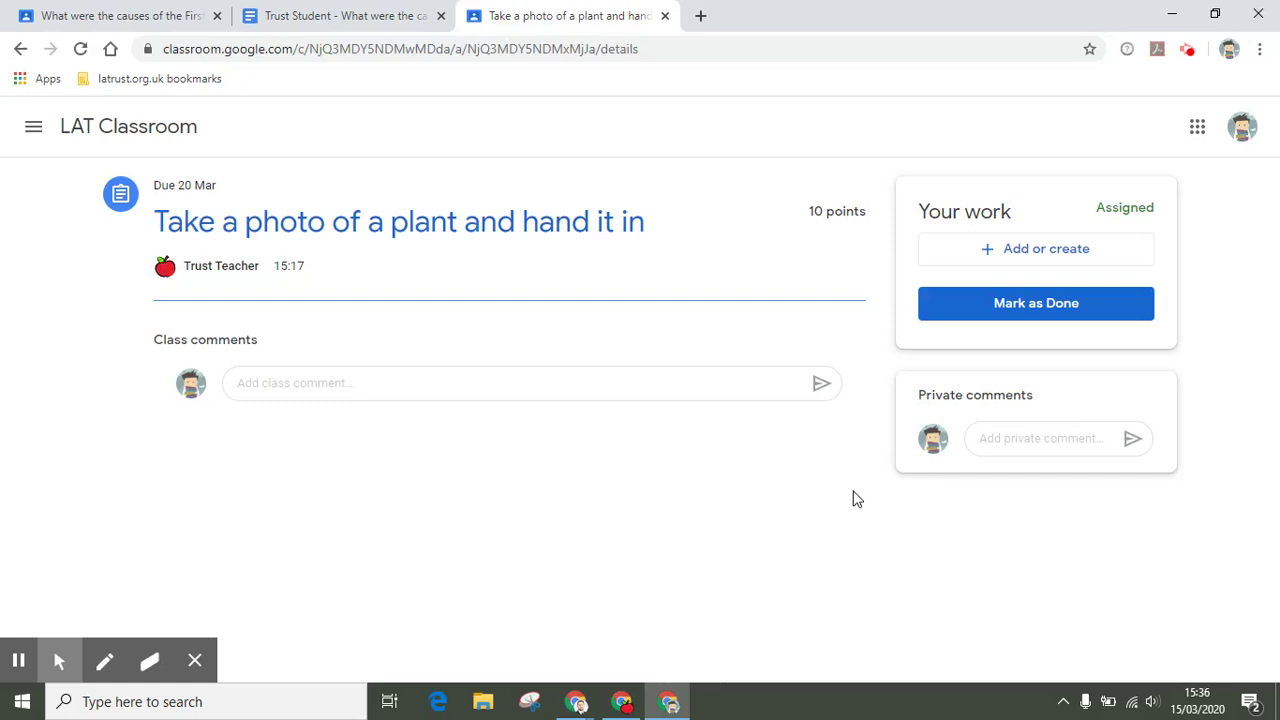
- Upload plant.jpg from the Desktop as the student's work for the plant photo assignment
left_click(967, 260)
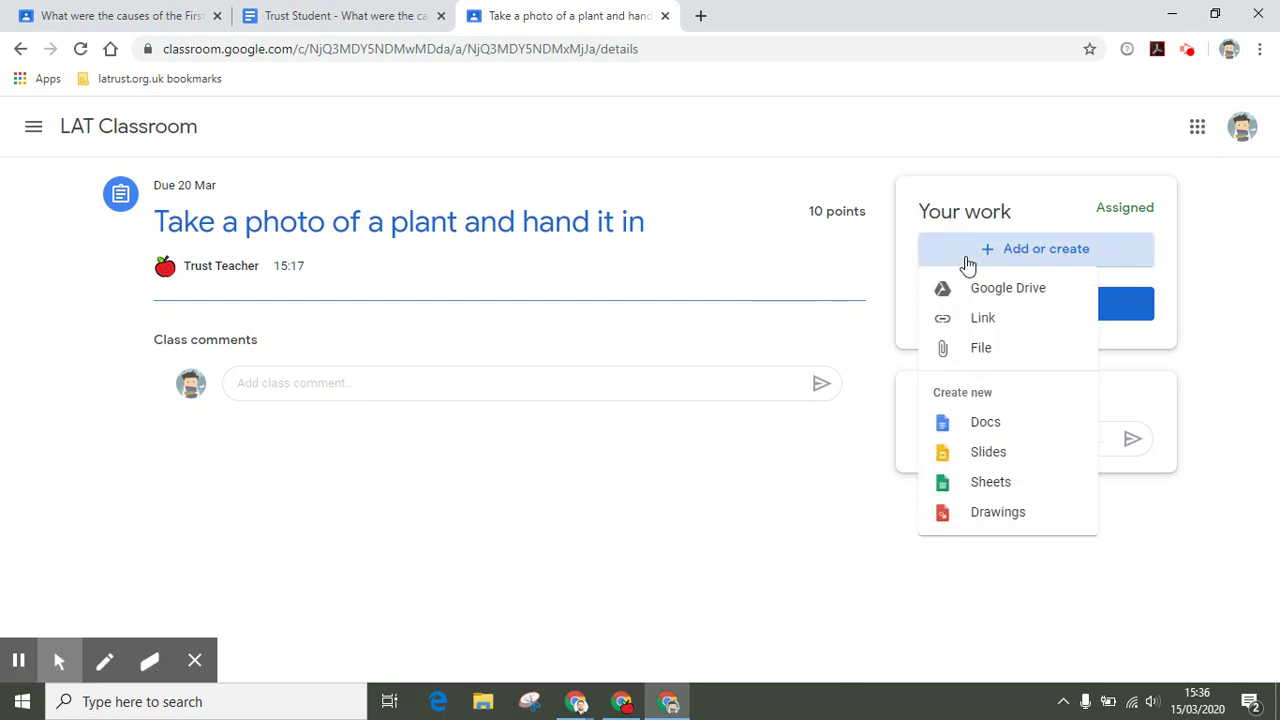
left_click(974, 350)
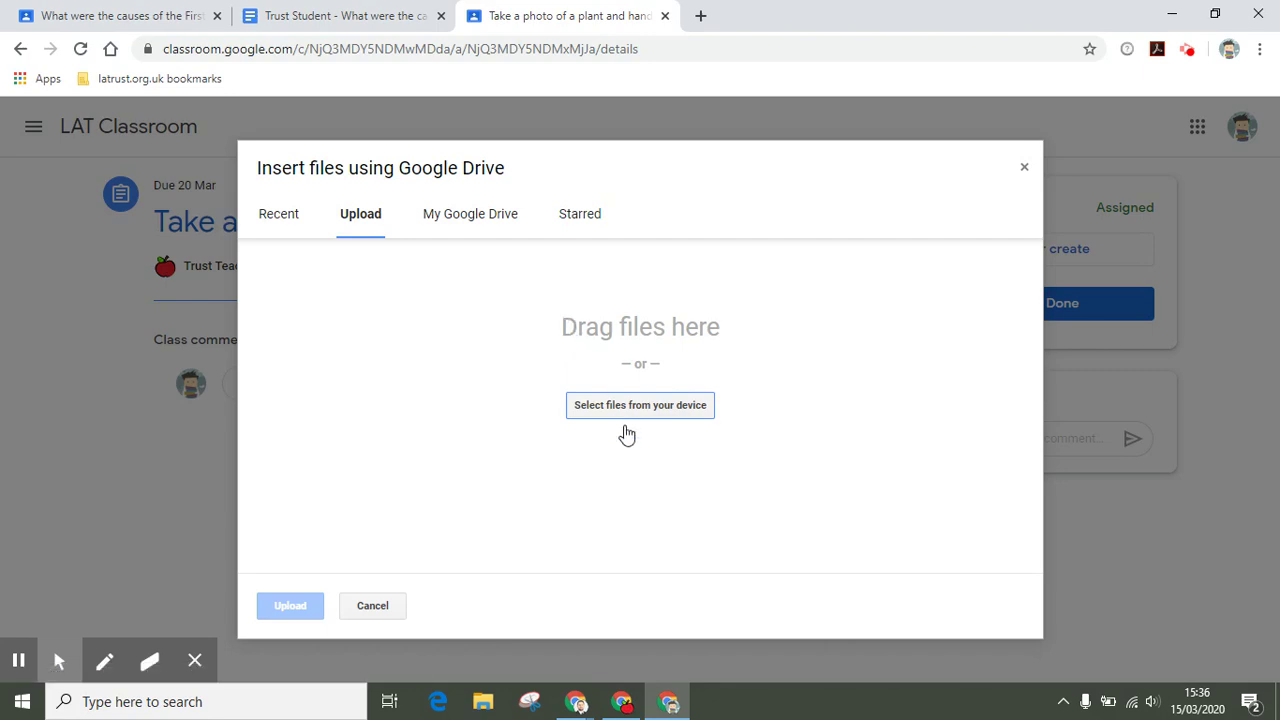
left_click(638, 416)
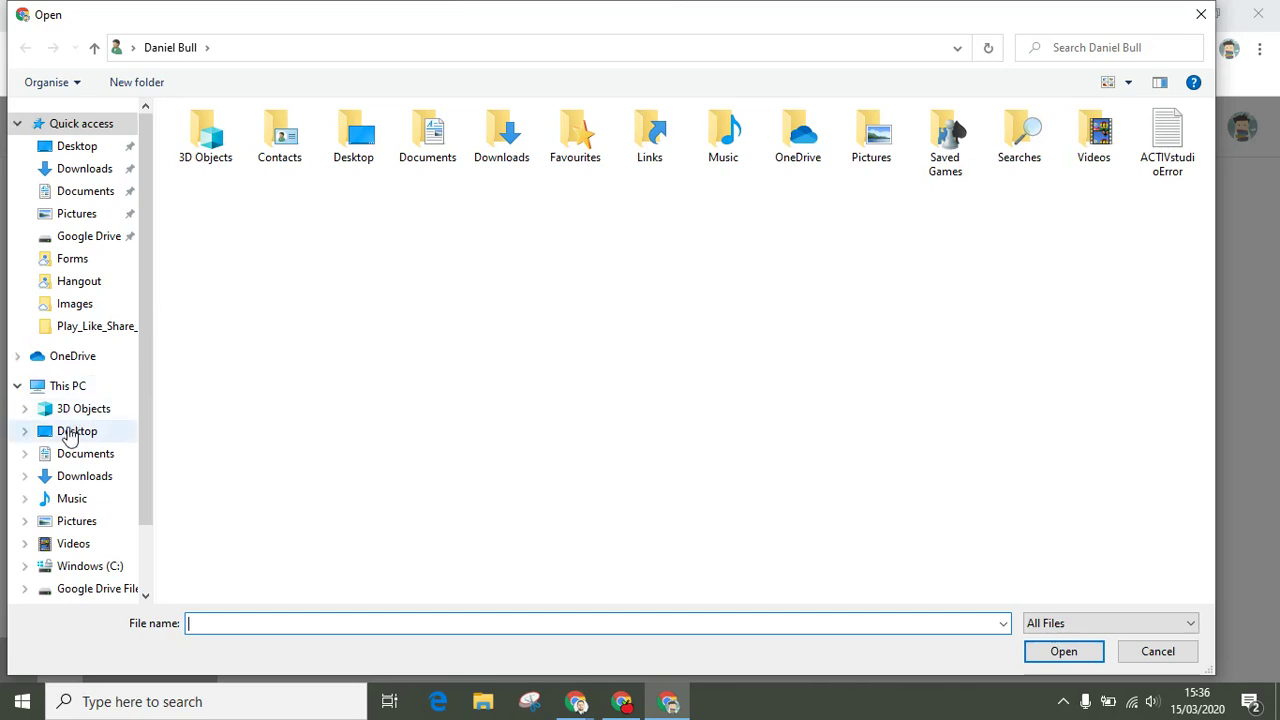
left_click(72, 433)
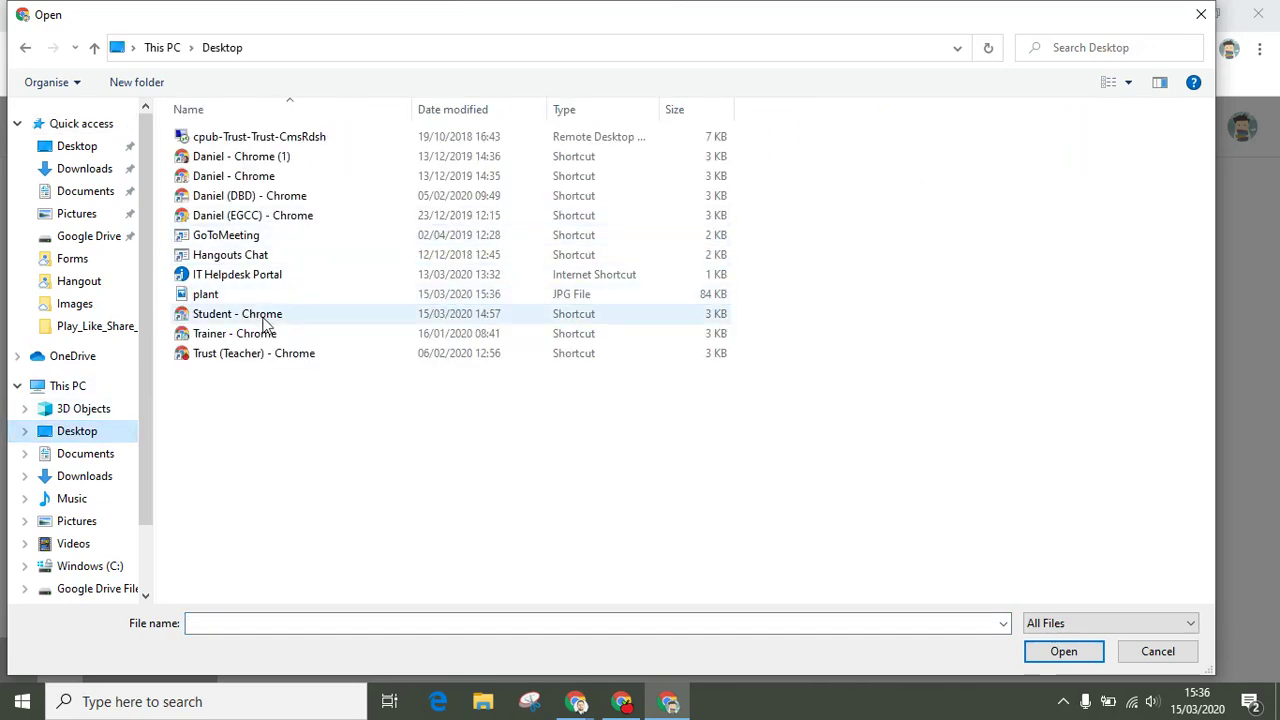
double_click(252, 296)
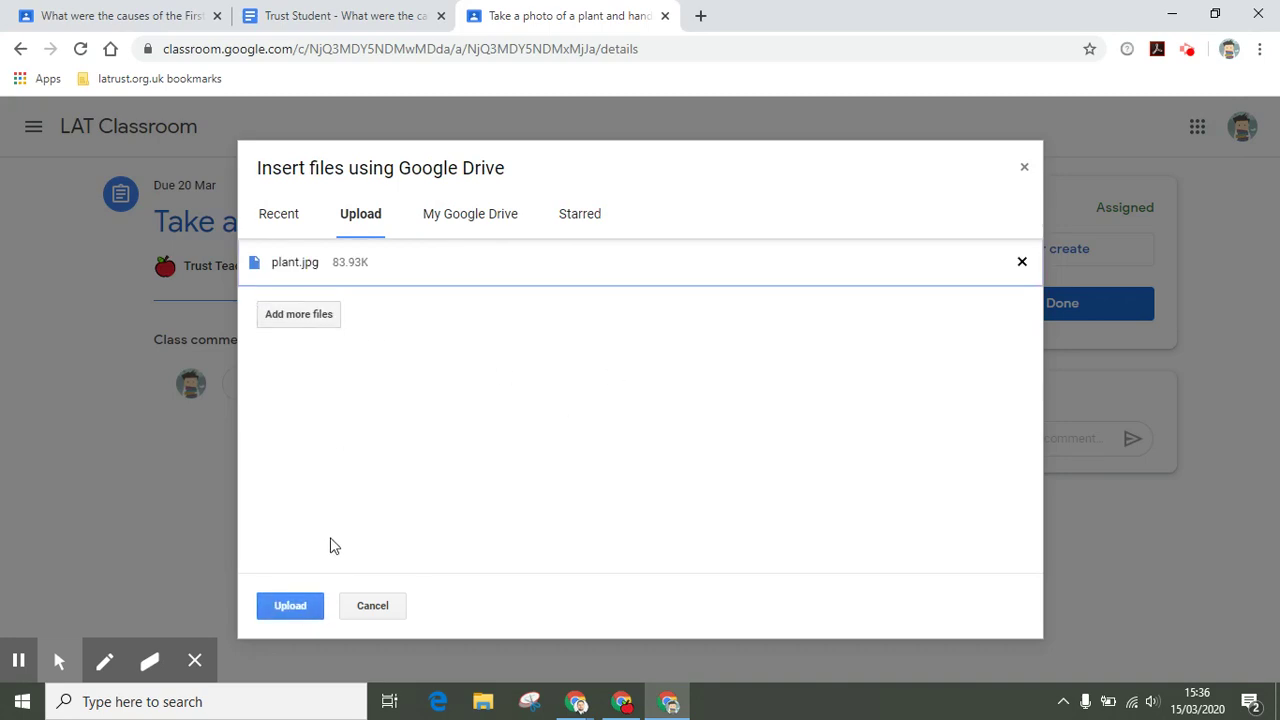
left_click(294, 607)
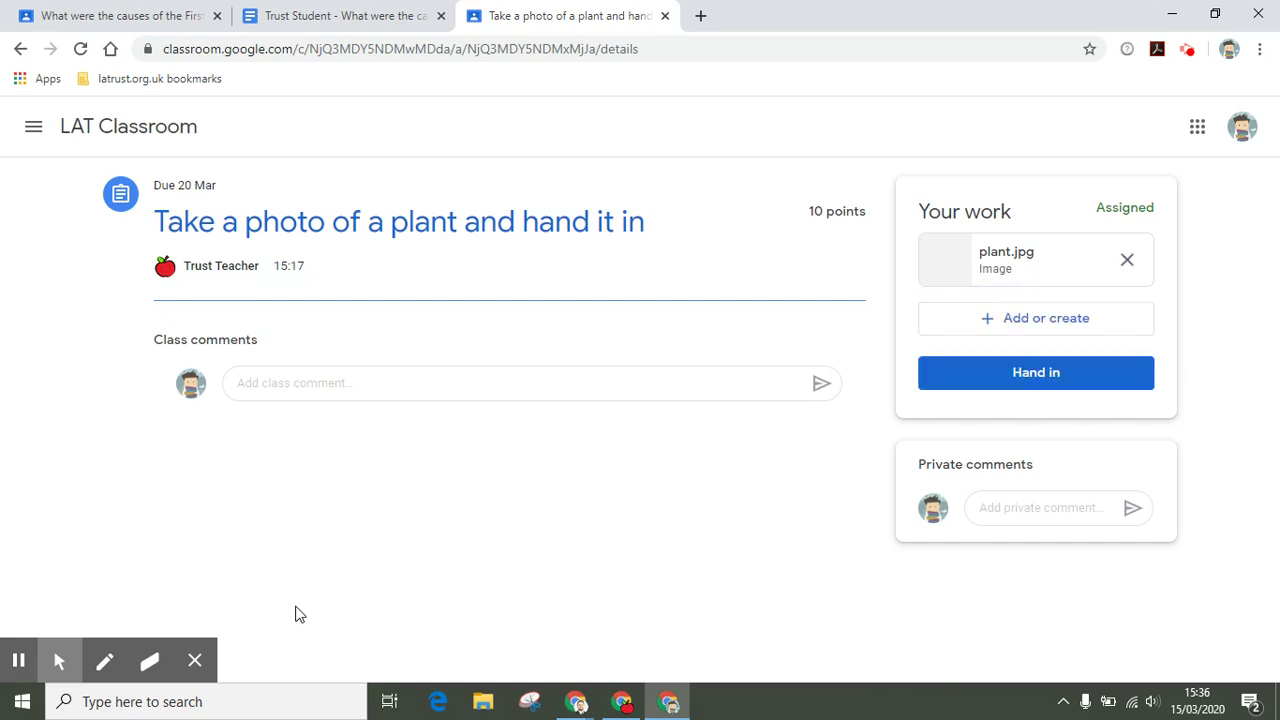
- Hand in plant.jpg for the plant photo assignment and go back to the LAT Classroom stream
left_click(972, 378)
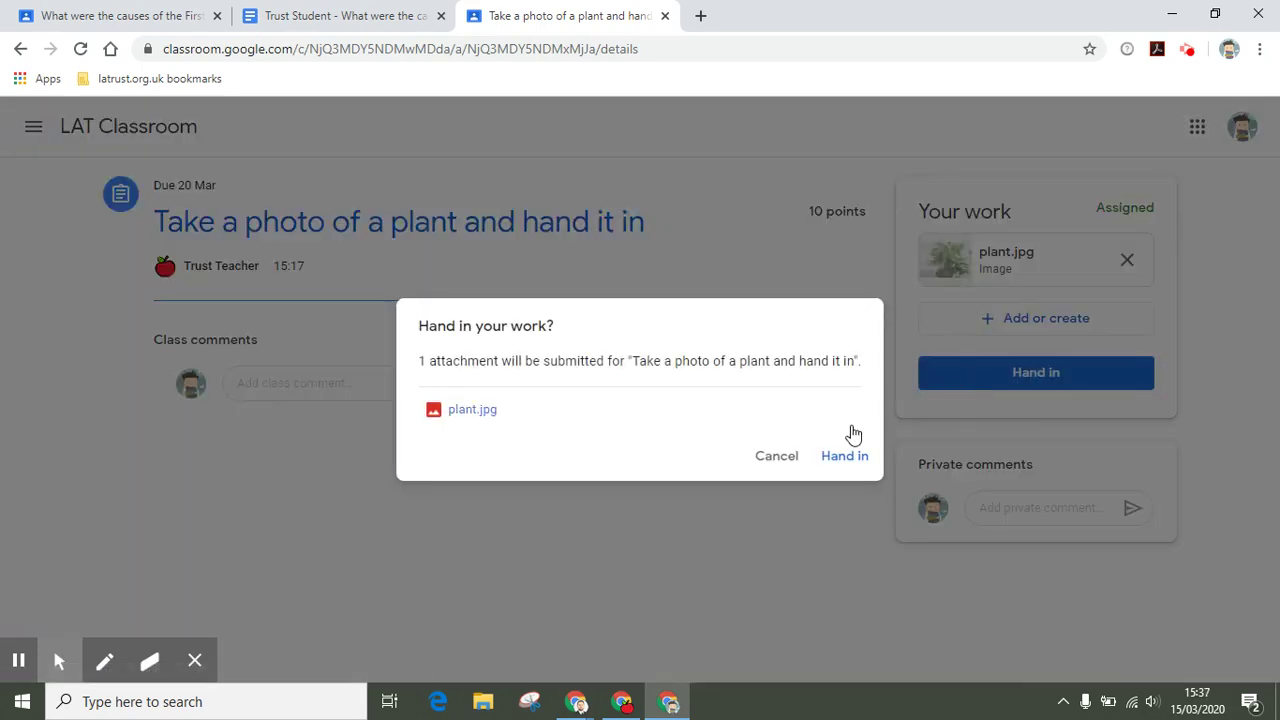
left_click(848, 458)
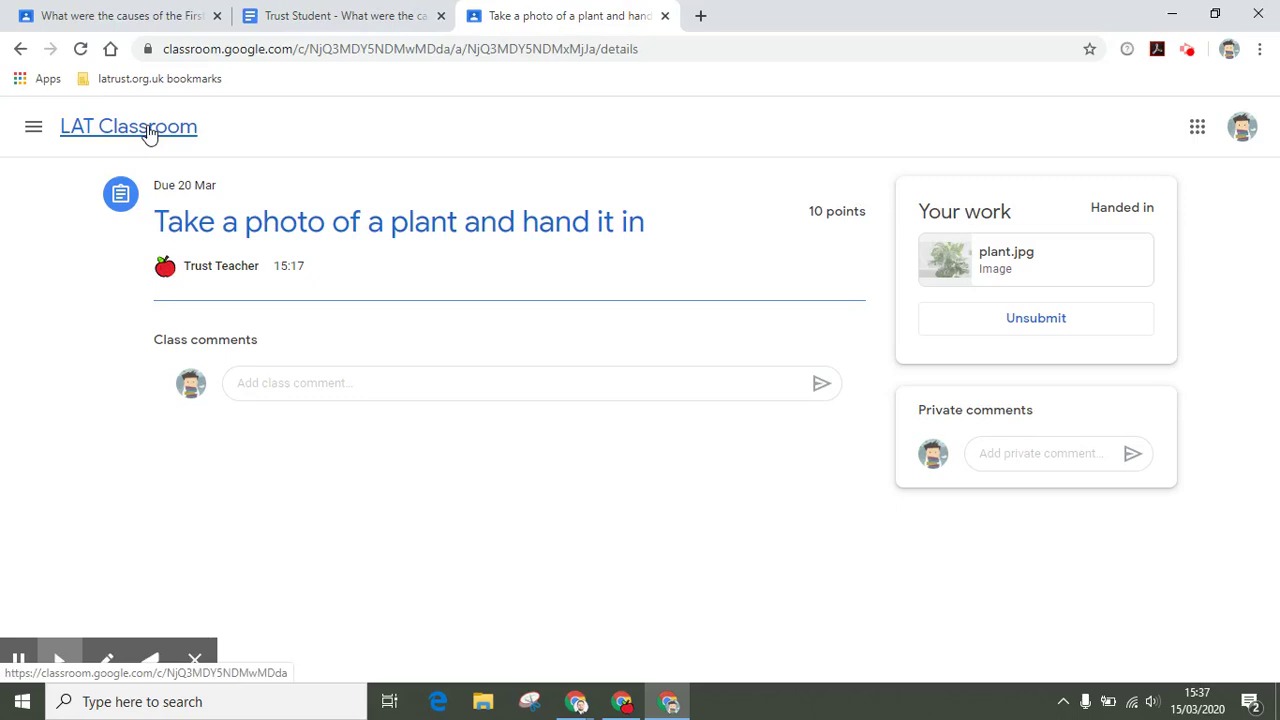
left_click(145, 130)
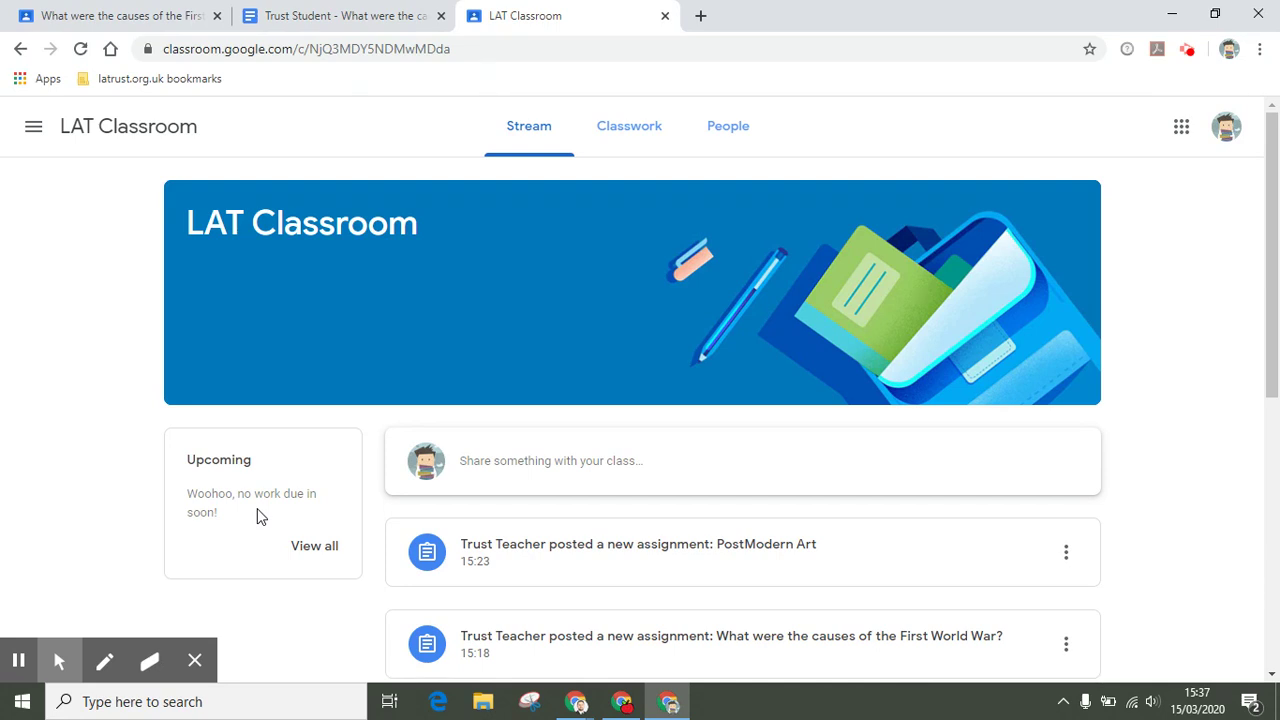
- Post 'How is every doing?' to the class stream, then scroll through the earlier posts
left_click(551, 467)
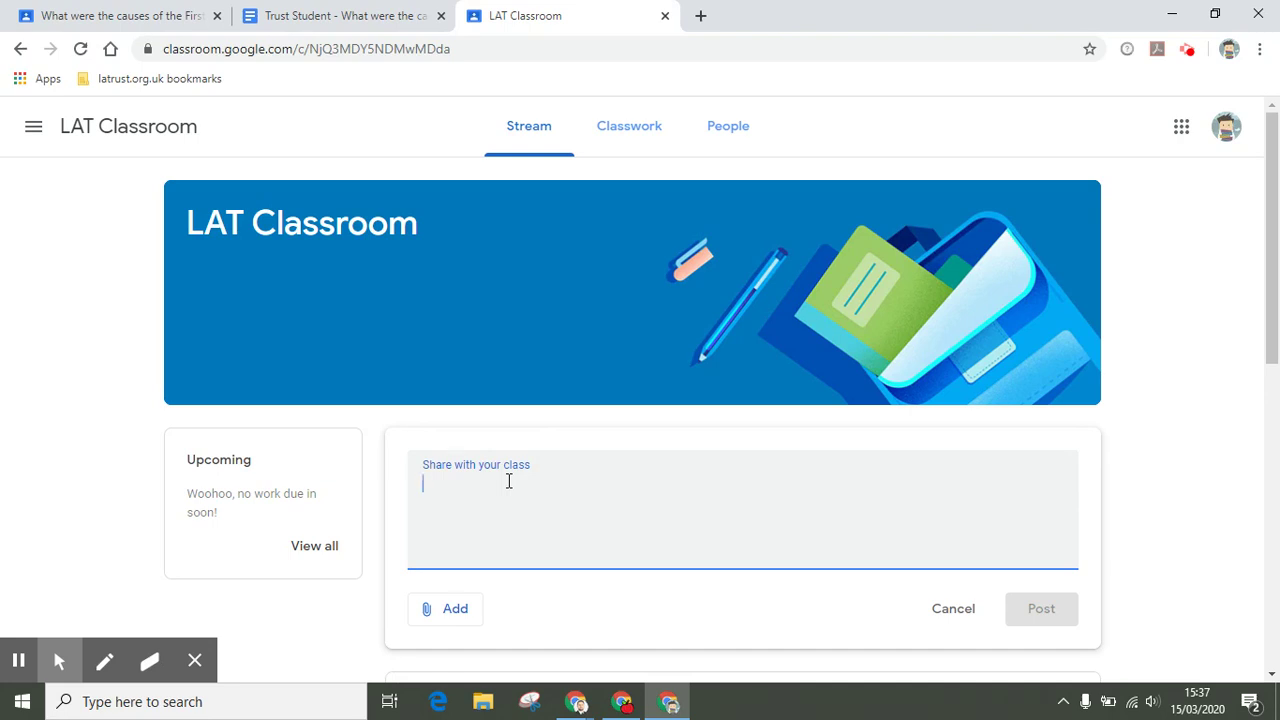
type("How is e")
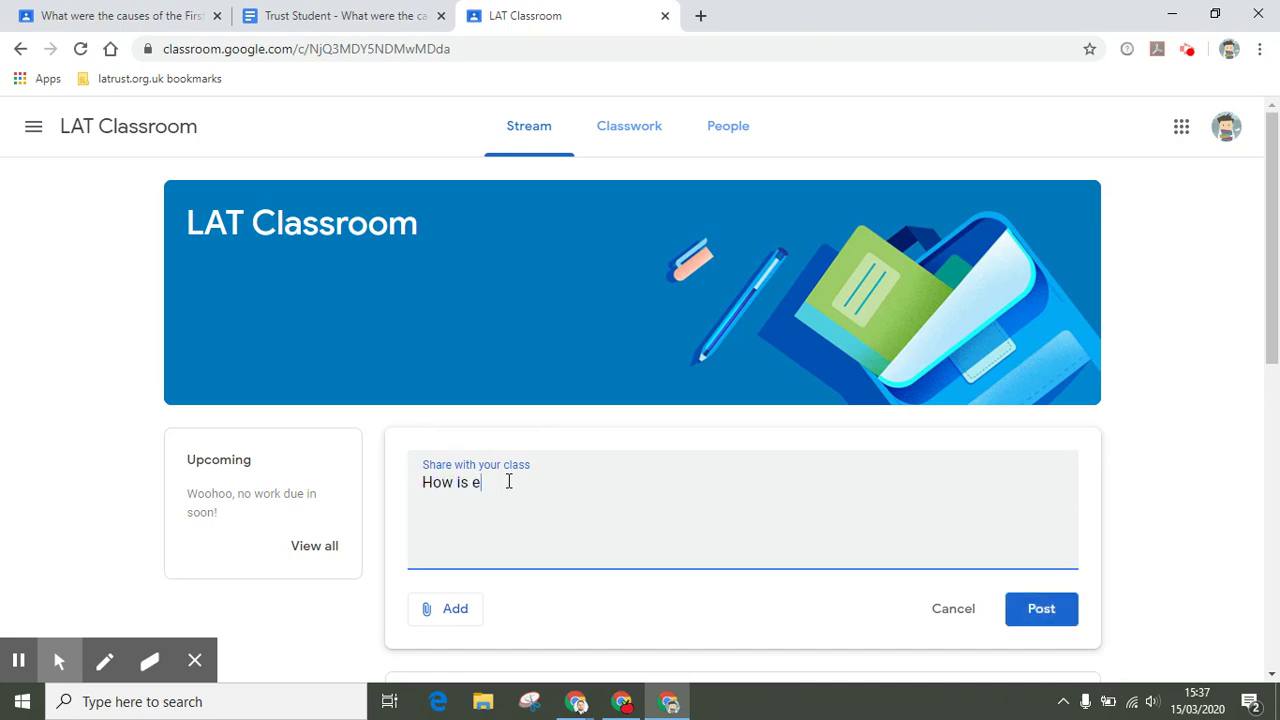
type("very doing?")
left_click(1044, 609)
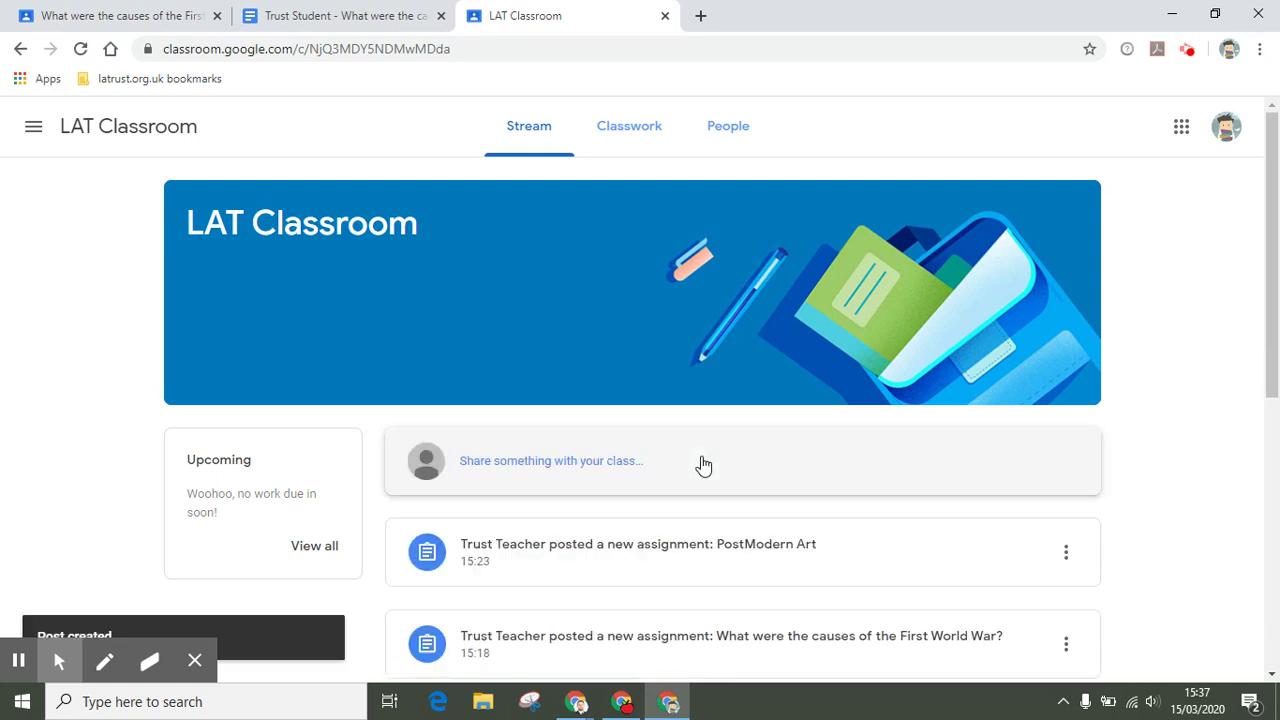
scroll(1063, 409, "down", 1)
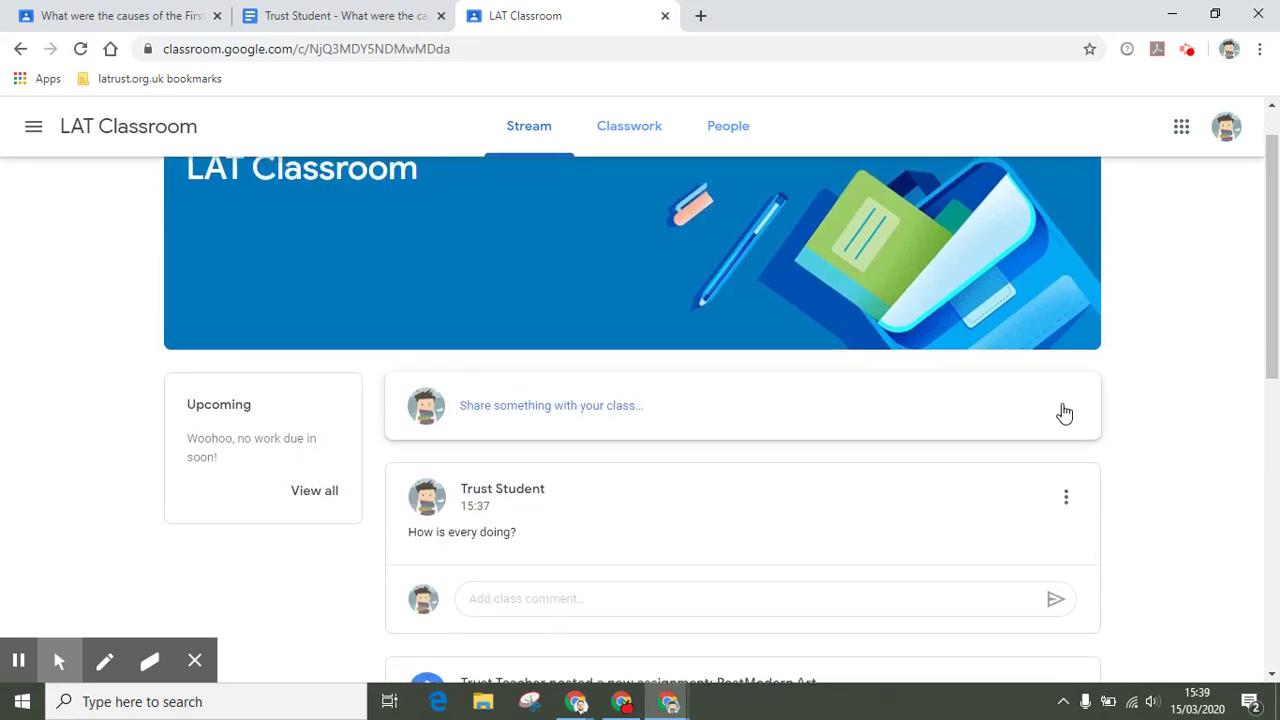
scroll(1064, 413, "down", 7)
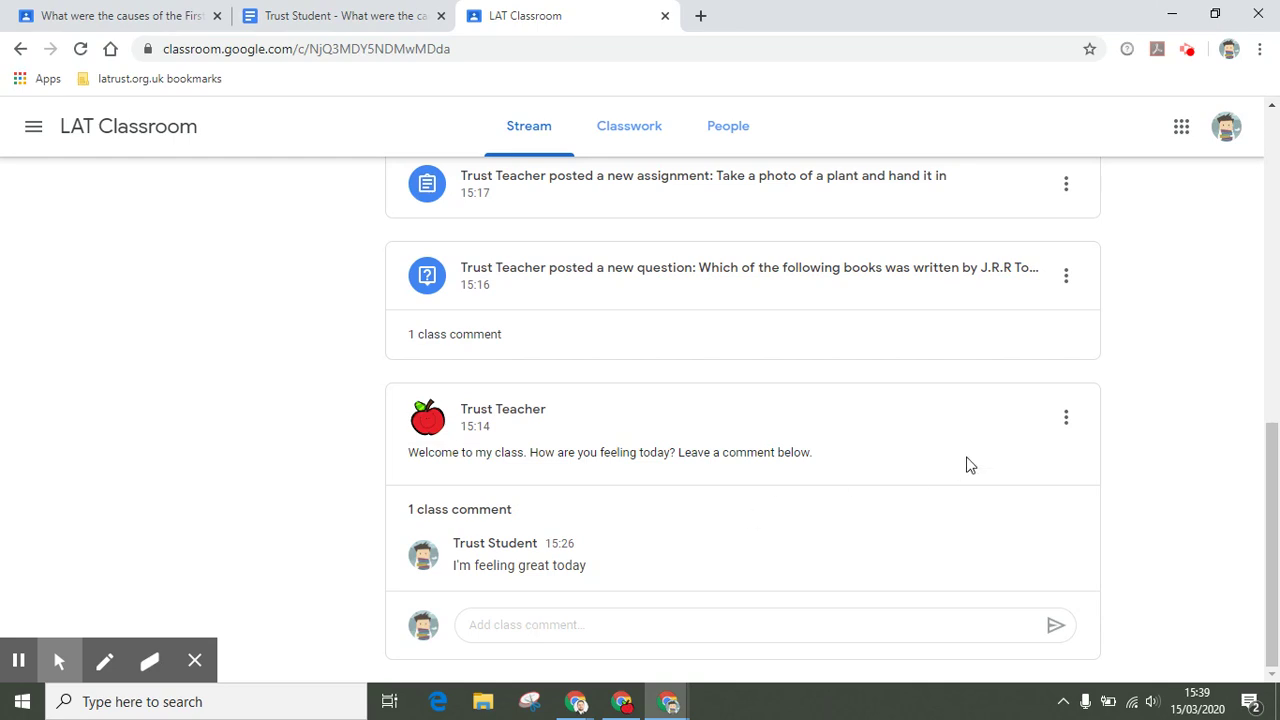
- Open LAT Classroom's People page listing the class members
left_click(733, 136)
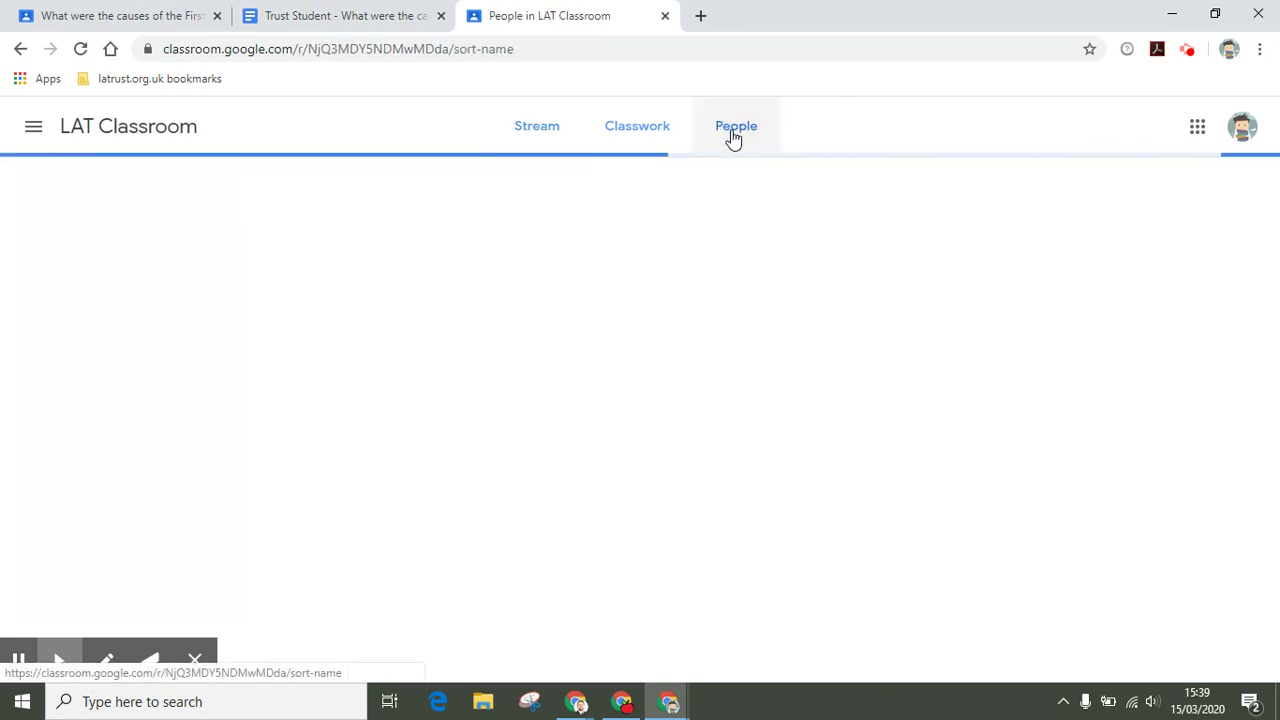